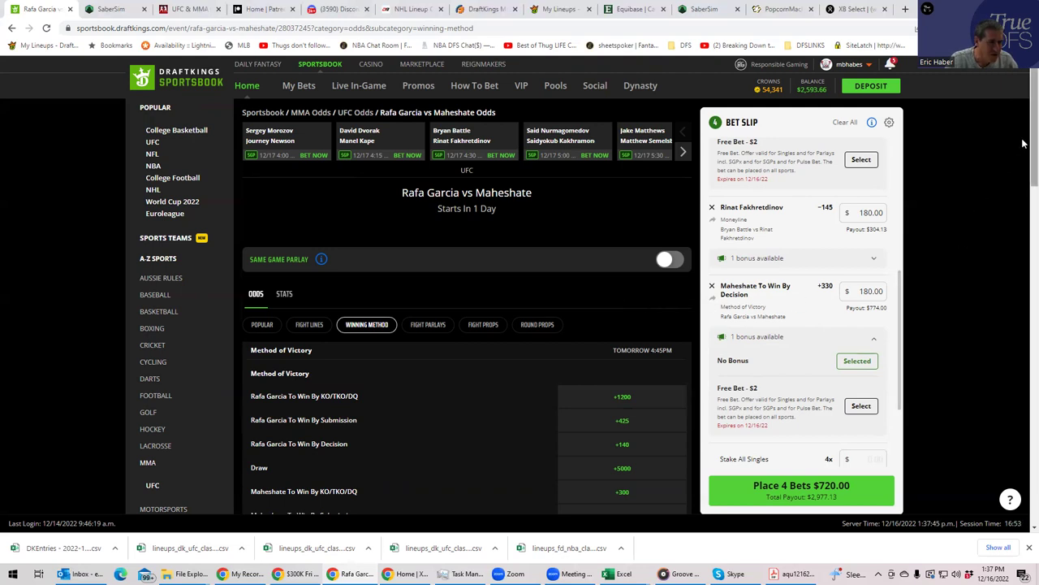
Review the winning method, fight lines and popular odds for Rafa Garcia vs Maheshate
scroll(1023, 172, down, 1)
scroll(1023, 175, down, 1)
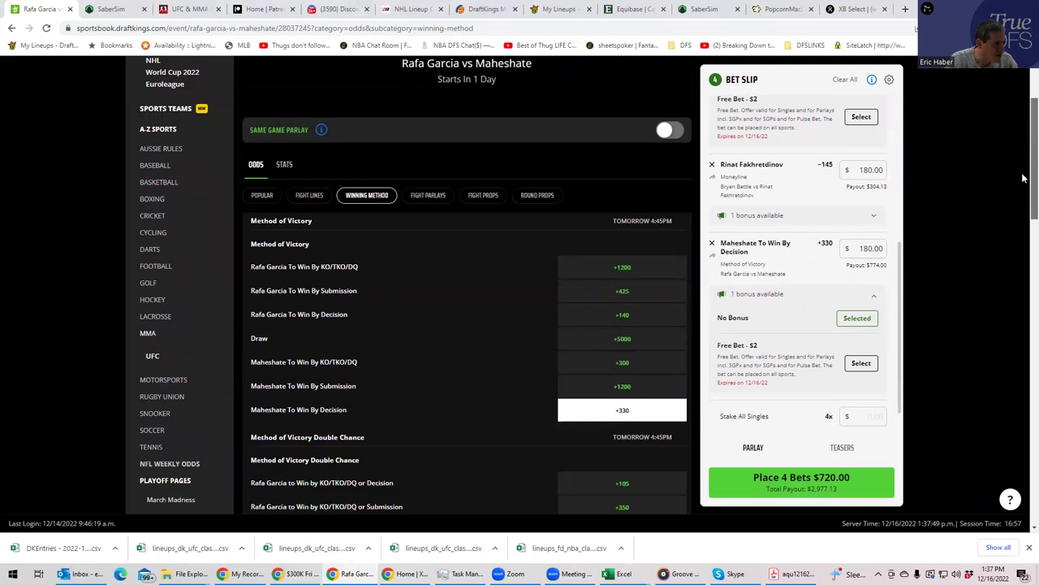
scroll(1022, 174, up, 1)
click(317, 206)
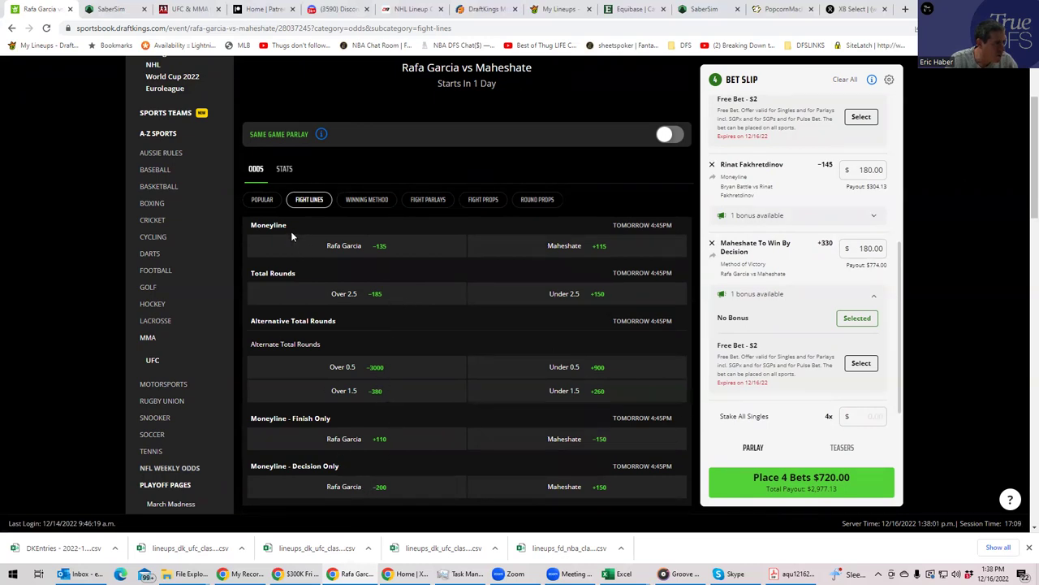
click(262, 200)
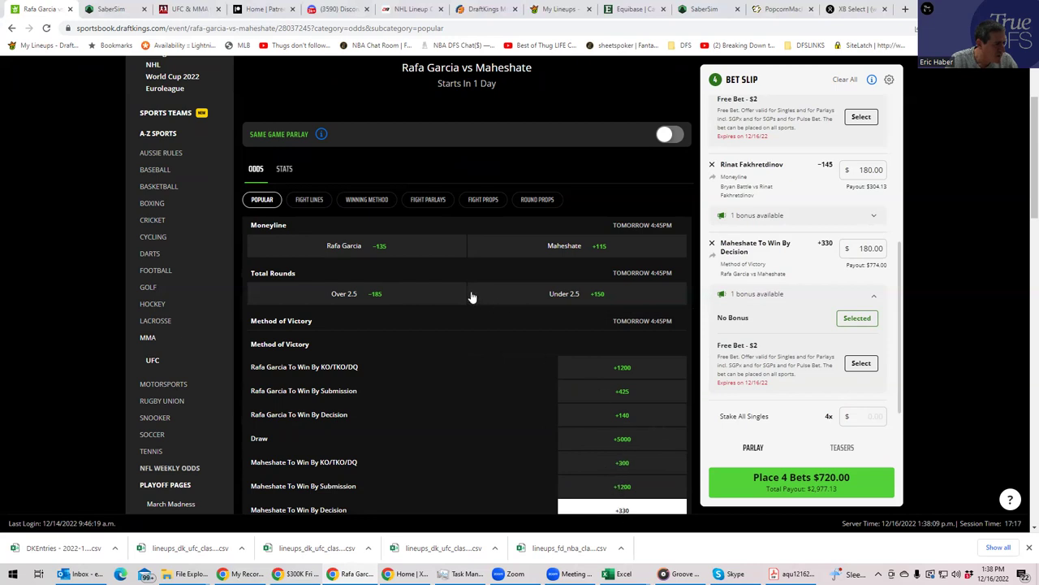
click(306, 202)
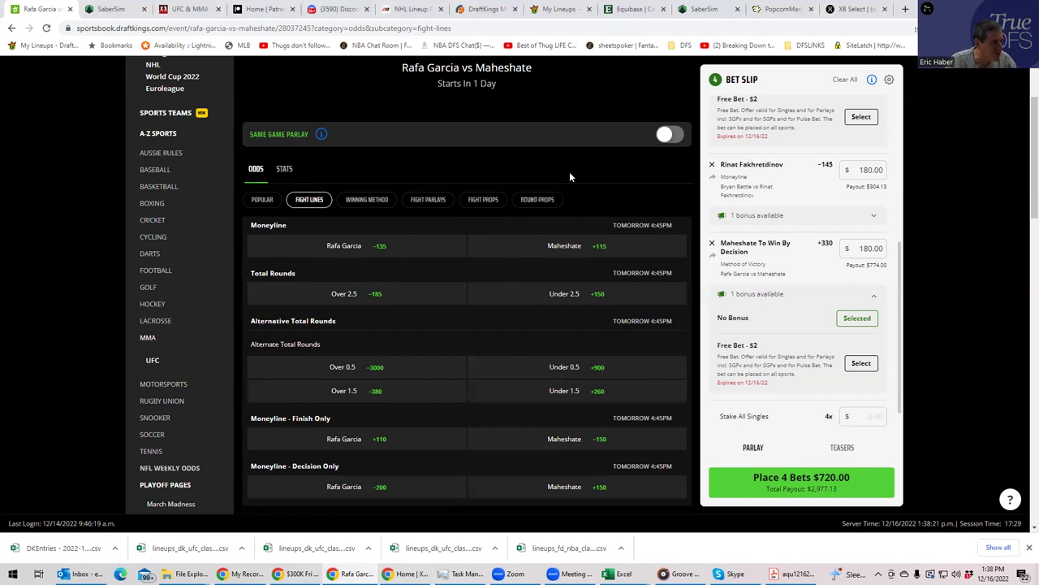
scroll(1025, 131, up, 3)
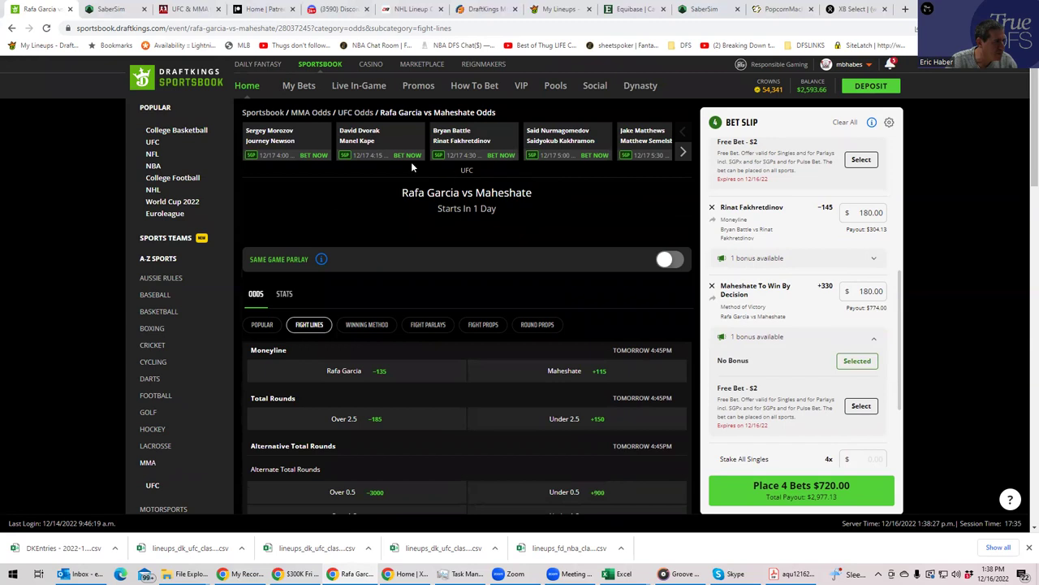
Open the Said Nurmagomedov vs Saidyokub Kakhramonov fight, check its fight lines and show its fight props
click(569, 143)
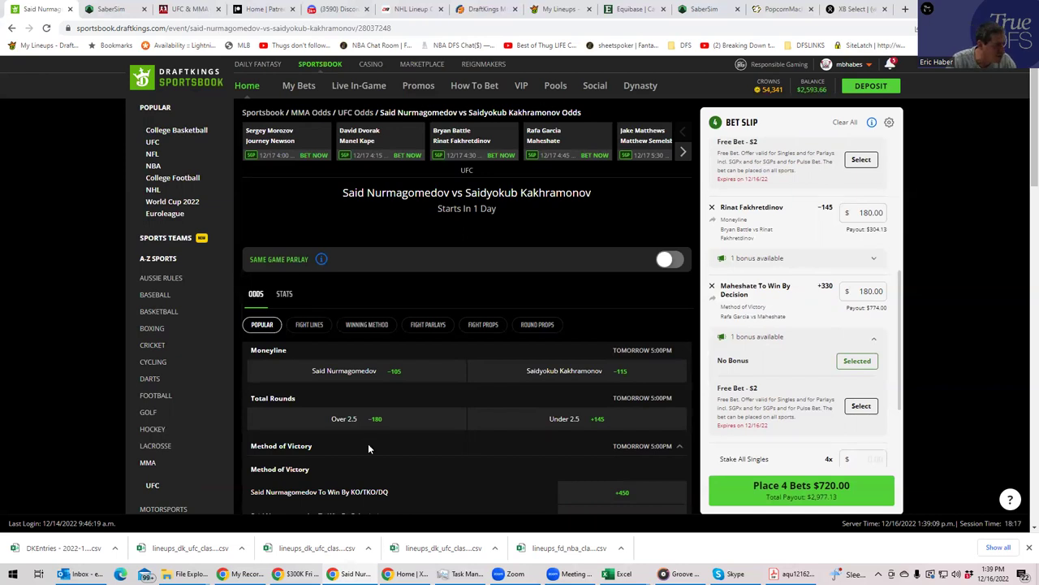
click(351, 327)
click(306, 326)
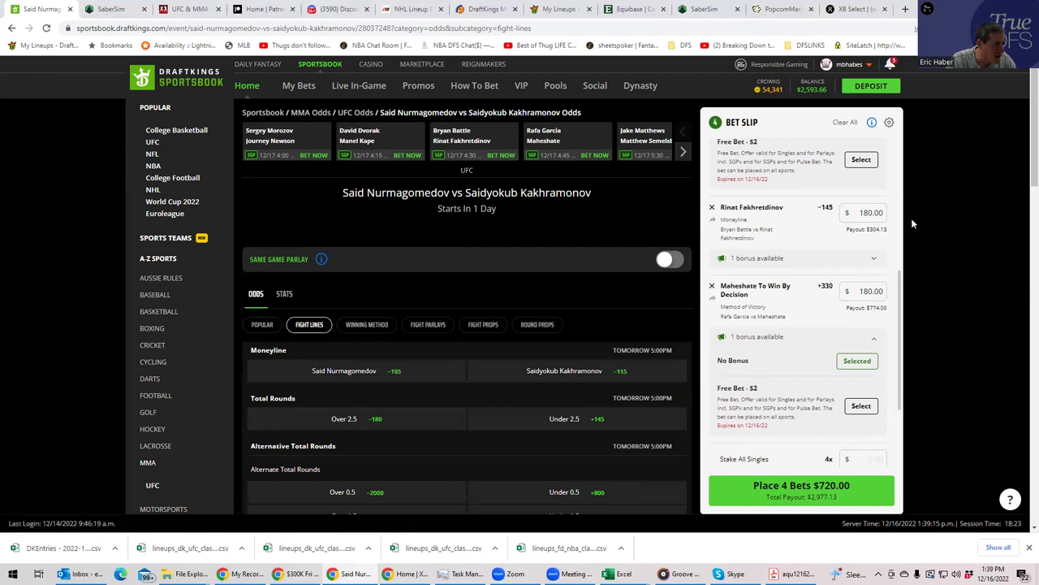
scroll(1023, 146, down, 3)
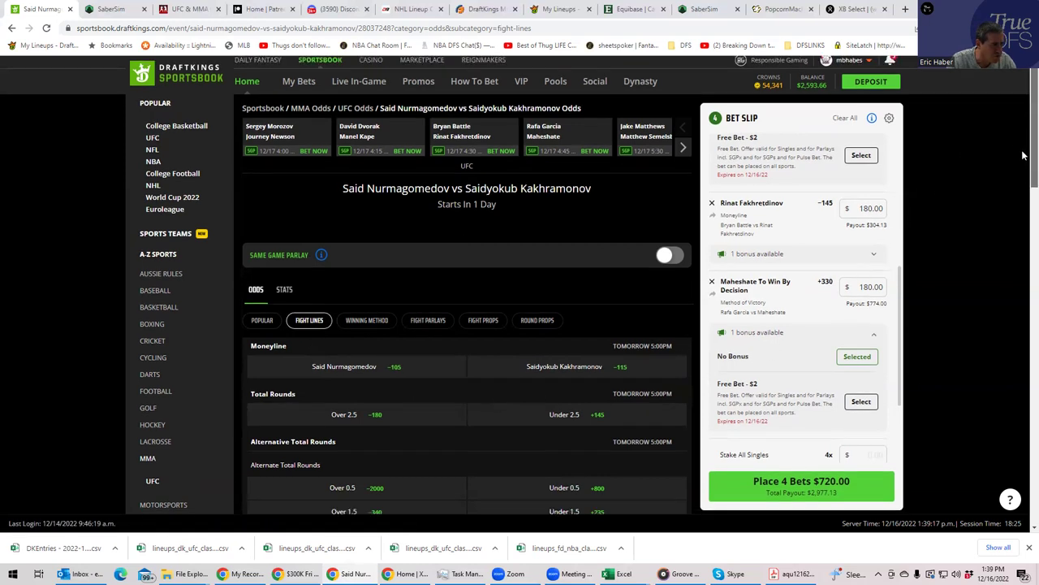
scroll(1023, 148, up, 3)
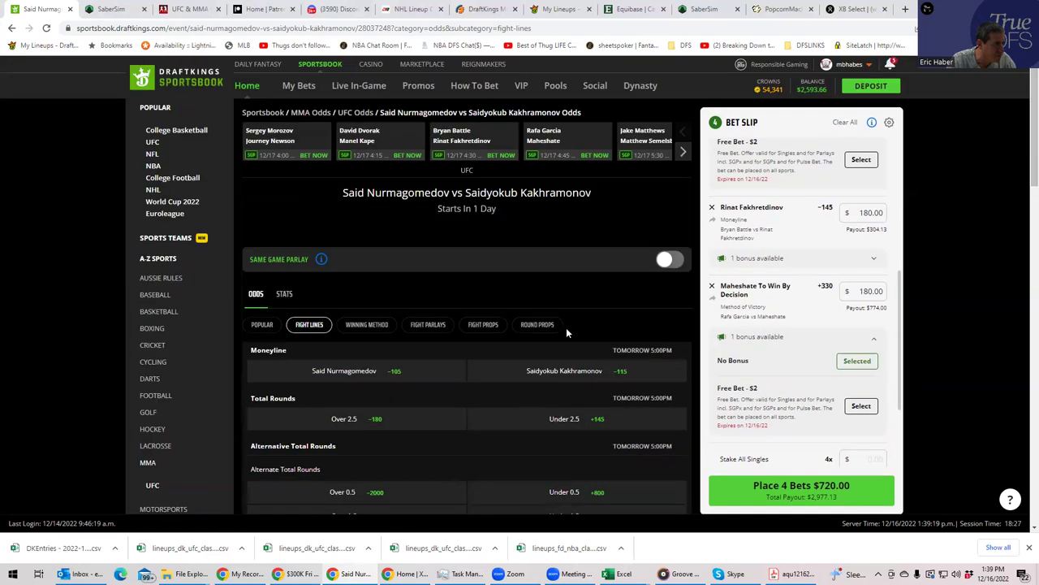
click(484, 326)
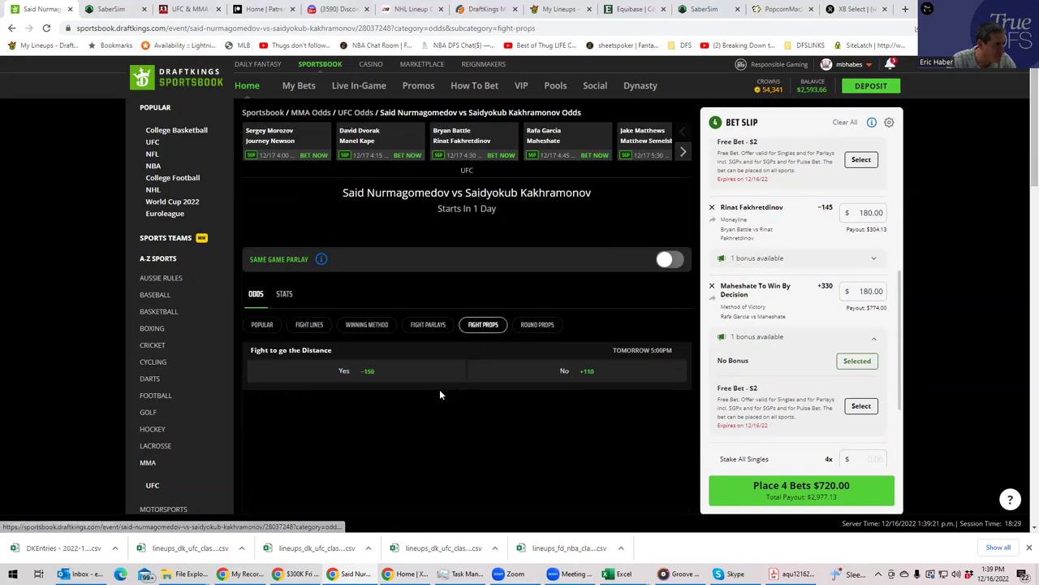
Add No on Fight to go the Distance to the bet slip with a $180 stake
click(584, 374)
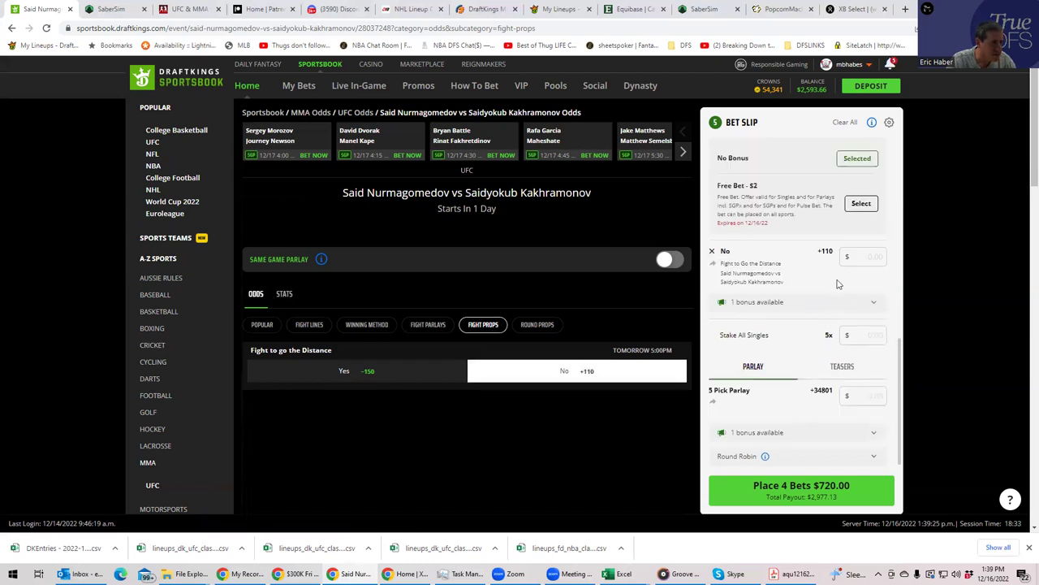
click(854, 257)
text(180)
click(808, 285)
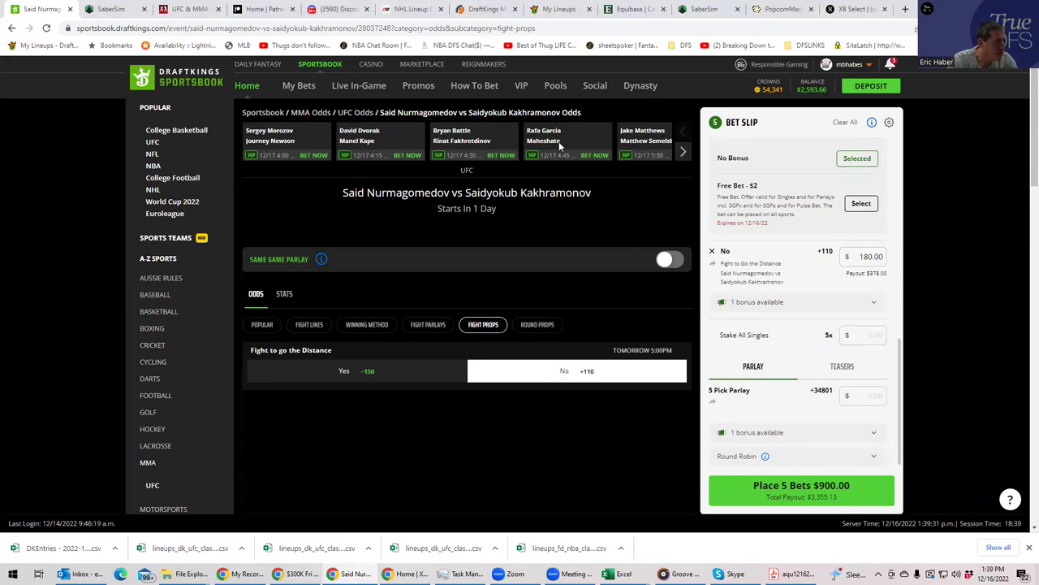
Open the Jake Matthews vs Matthew Semelsberger fight and check its round props, fight props and popular odds
click(654, 143)
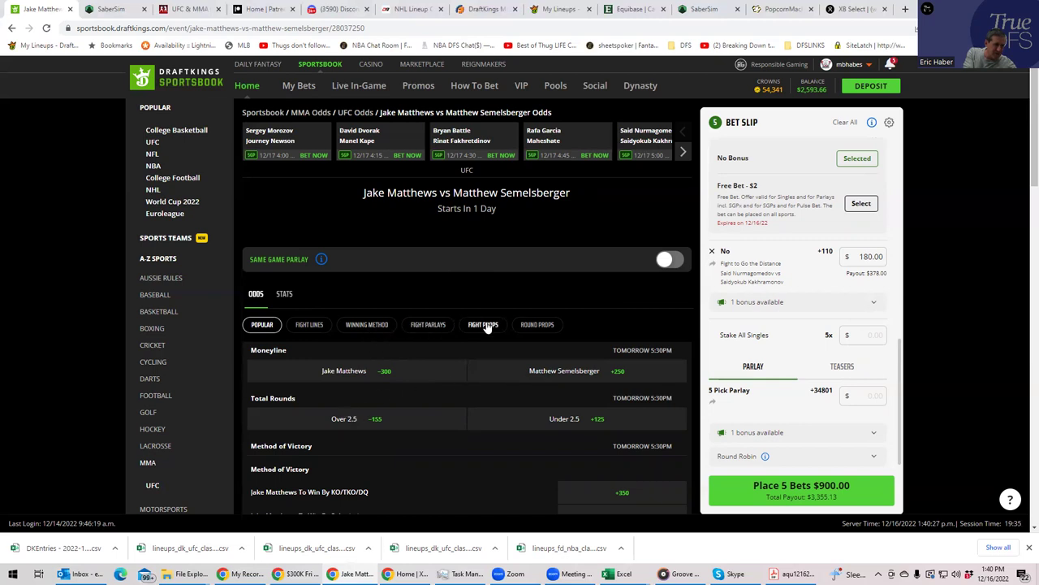
click(528, 325)
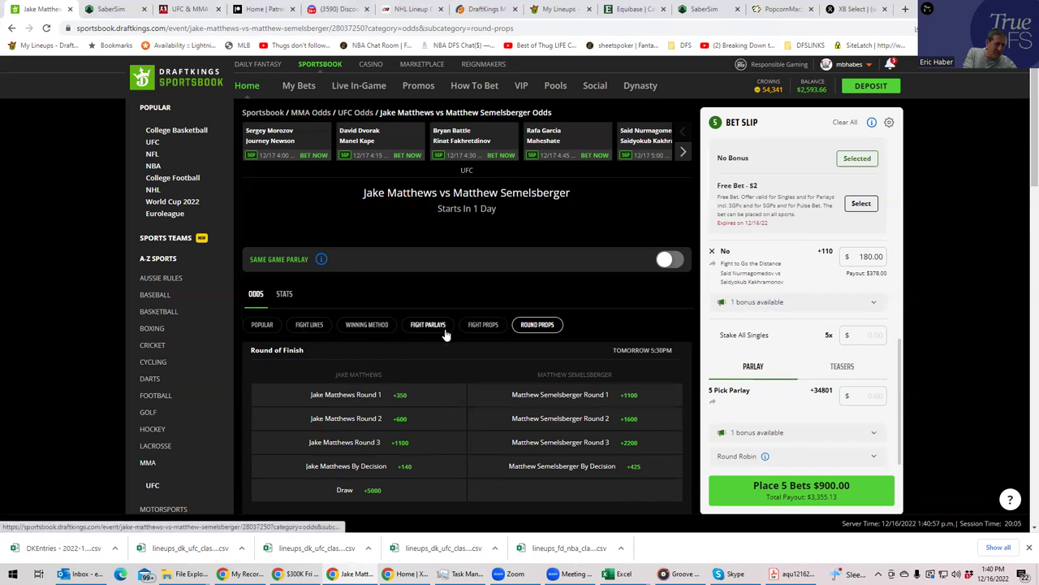
click(483, 327)
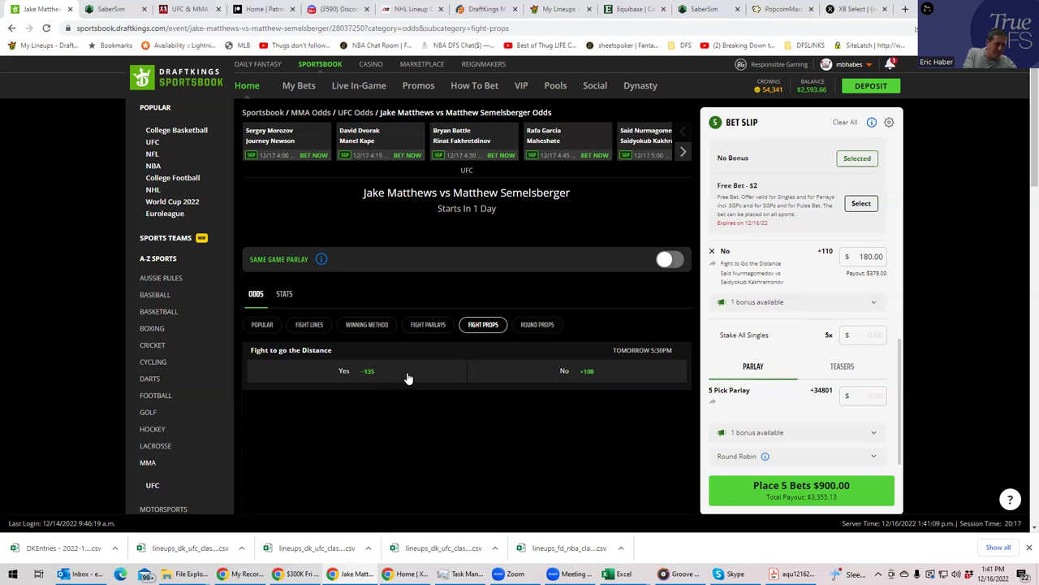
click(261, 327)
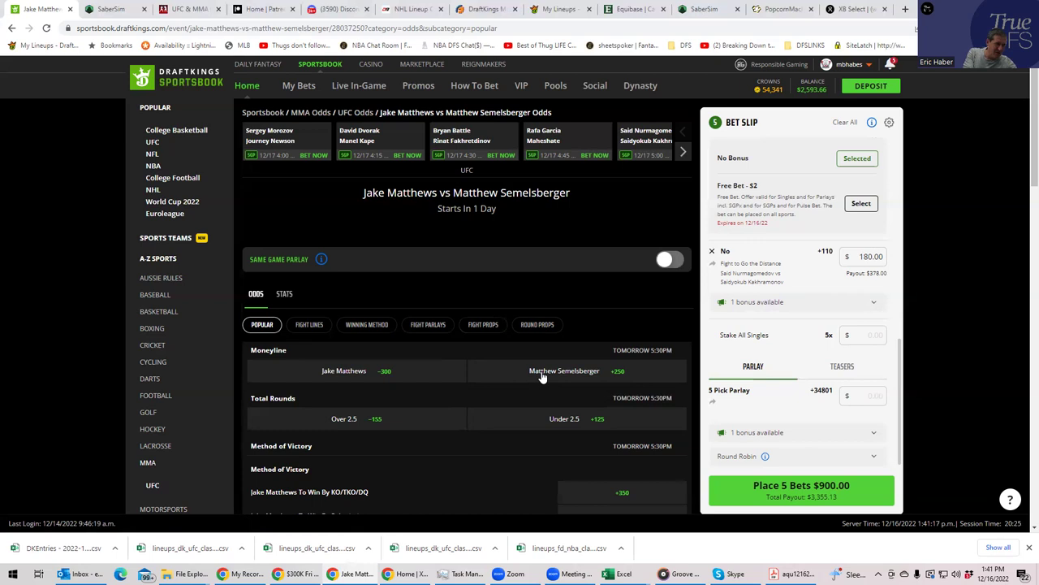
Add Matthew Semelsberger on the moneyline to the bet slip with a $180 stake
click(542, 374)
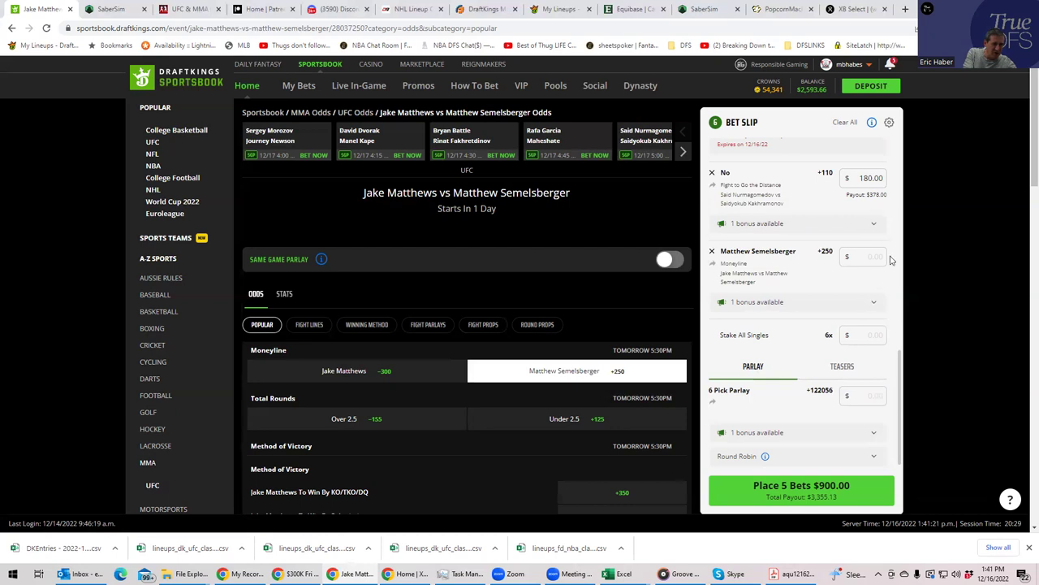
click(866, 258)
text(180)
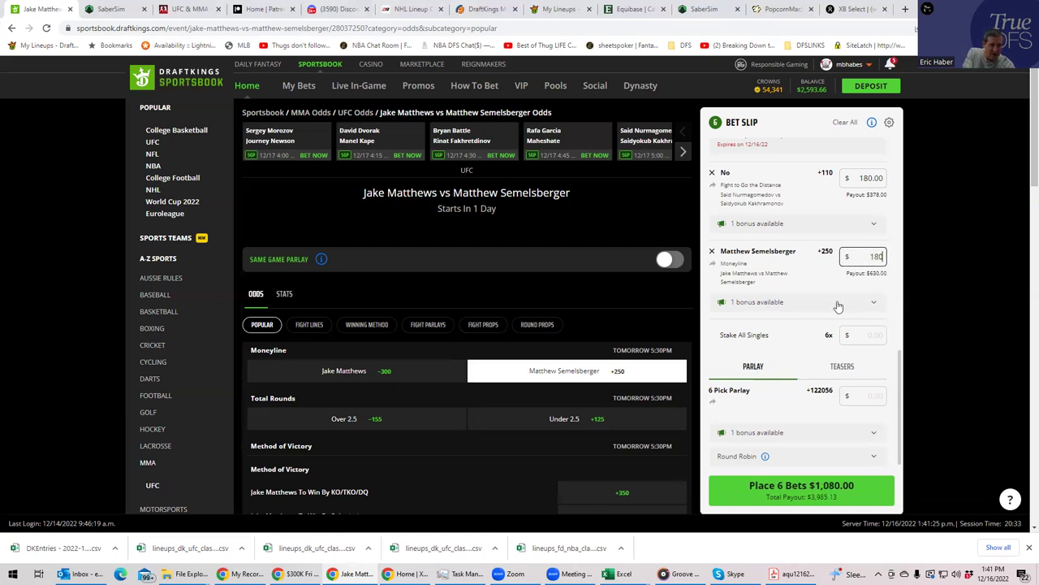
click(843, 302)
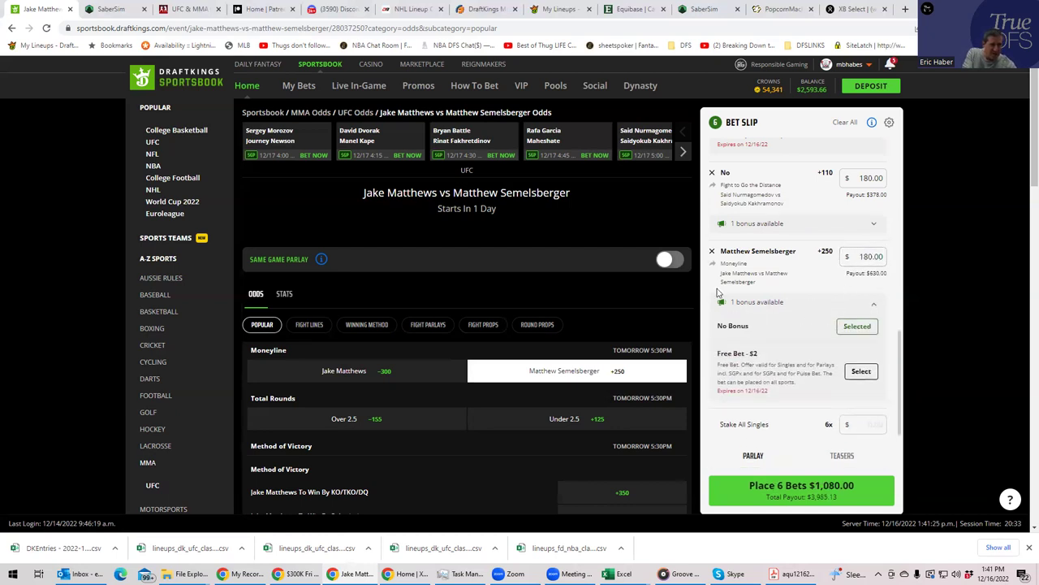
Open the Cheyanne Vlismas vs Cory McKenna fight and compare its fight lines, popular odds and fight props
click(684, 154)
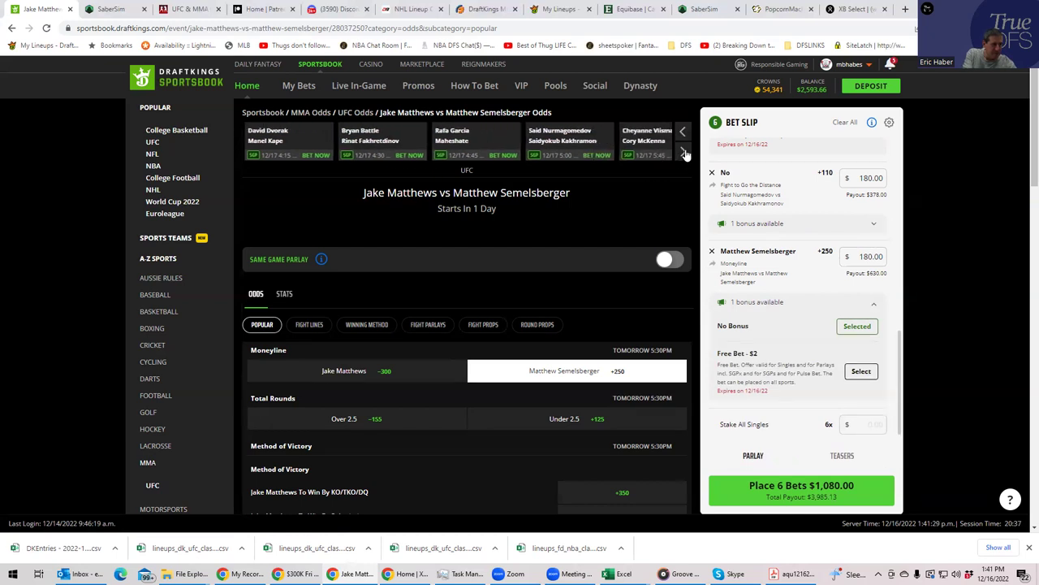
click(655, 141)
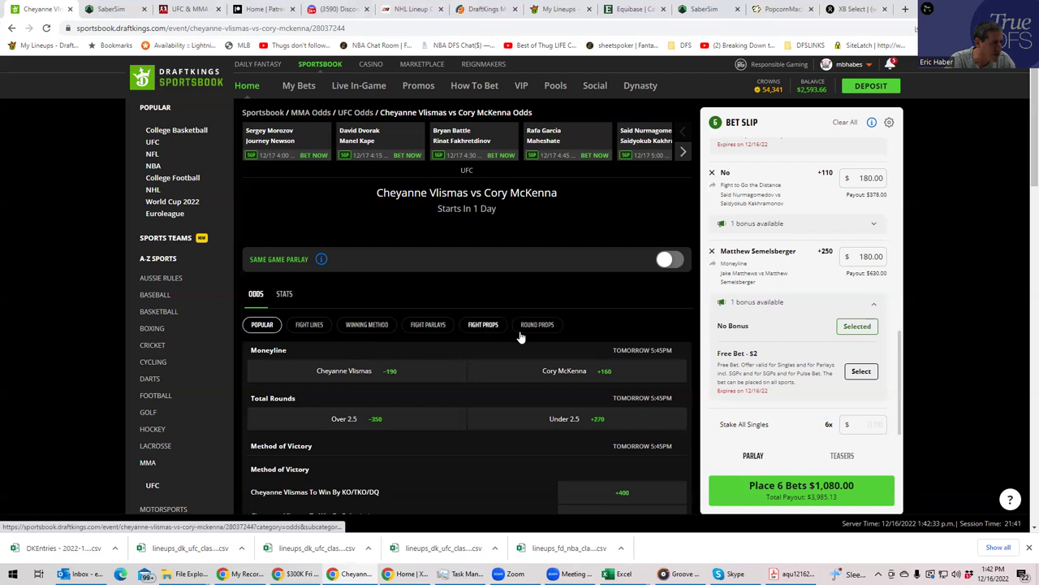
click(305, 326)
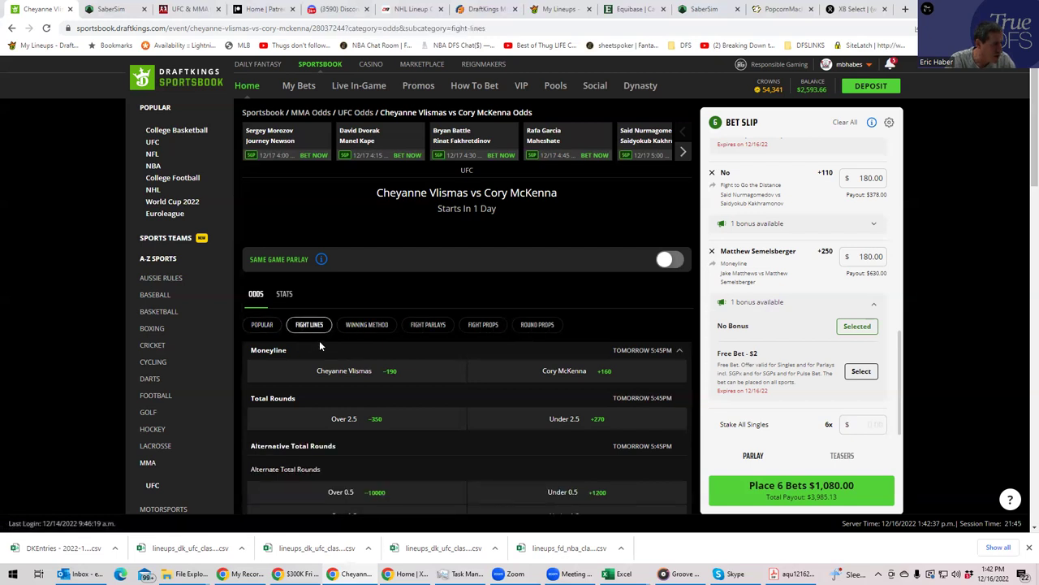
click(262, 328)
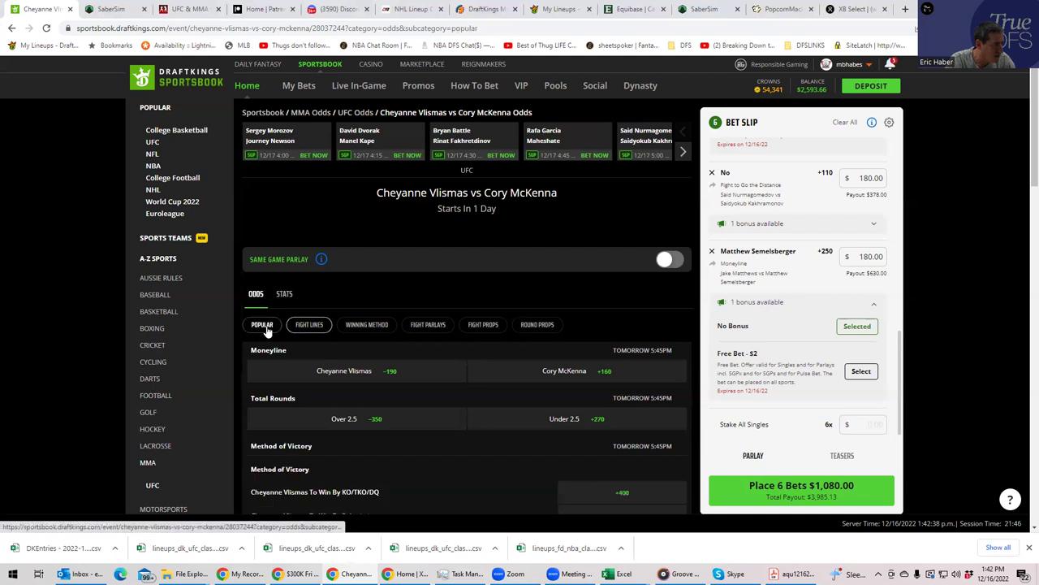
click(310, 326)
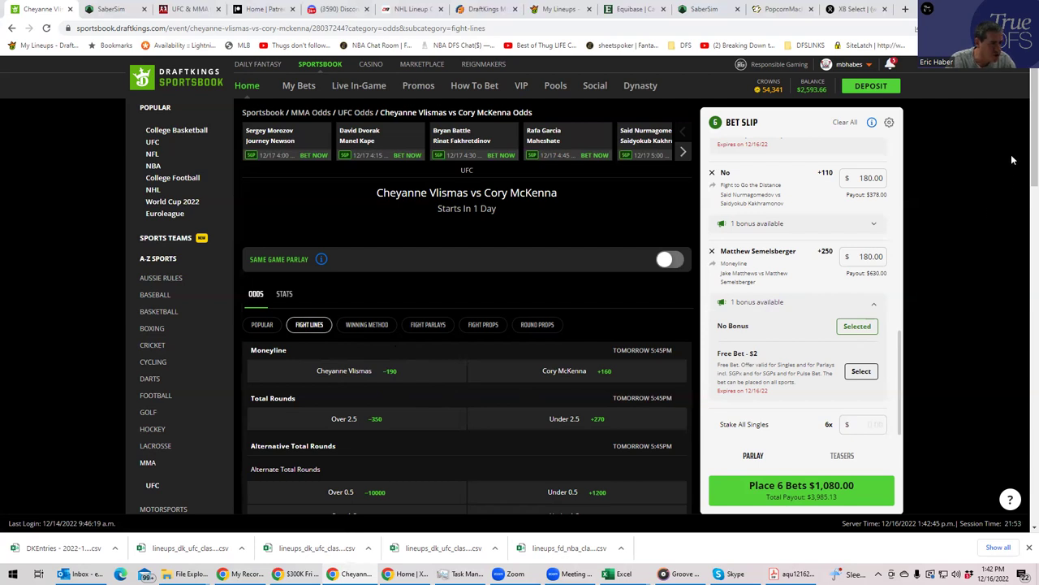
mouse_move(1023, 146)
mouse_down()
mouse_move(1023, 183)
mouse_move(1023, 162)
mouse_up()
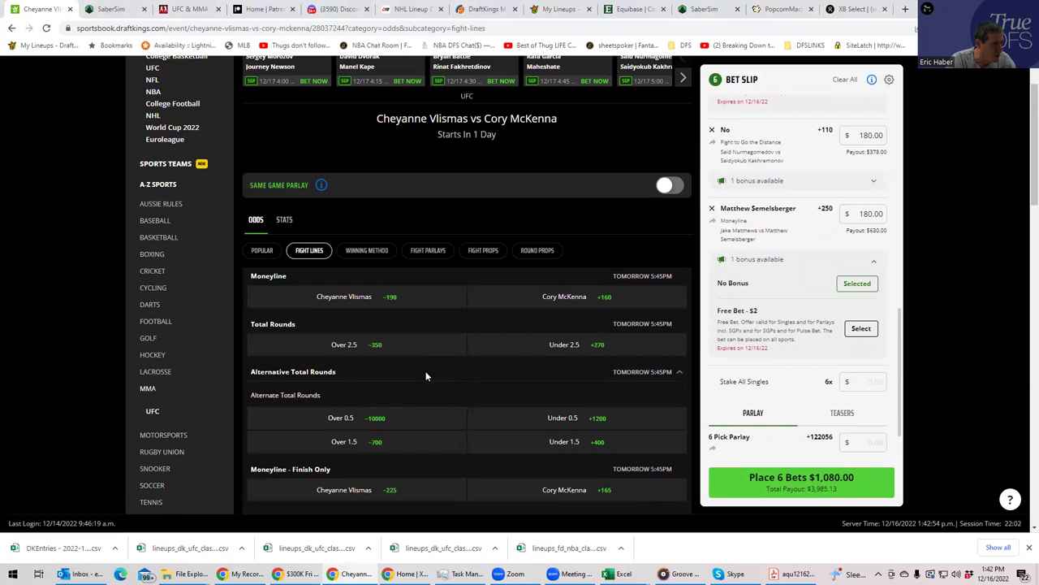
click(492, 254)
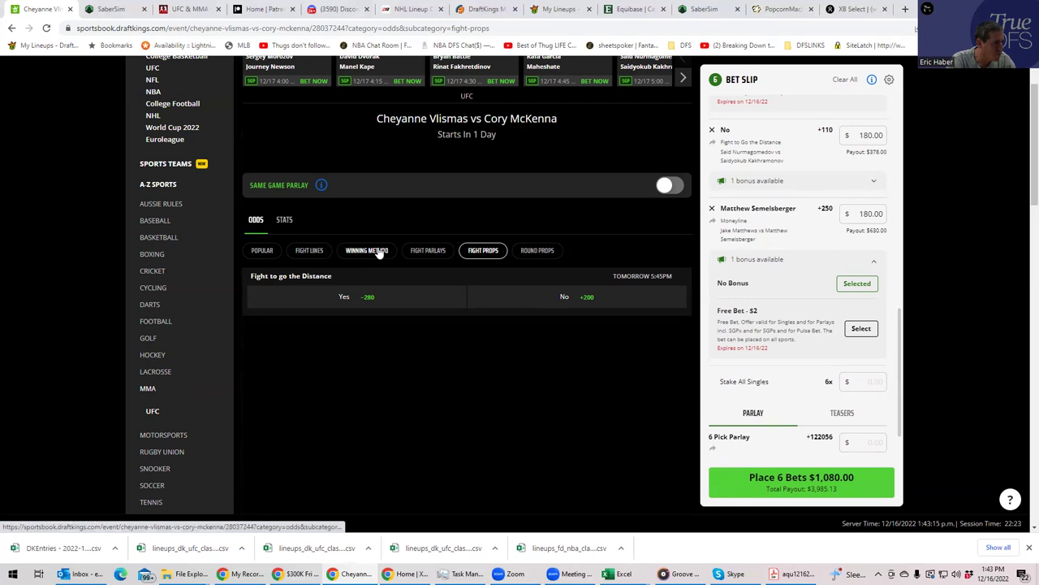
click(309, 250)
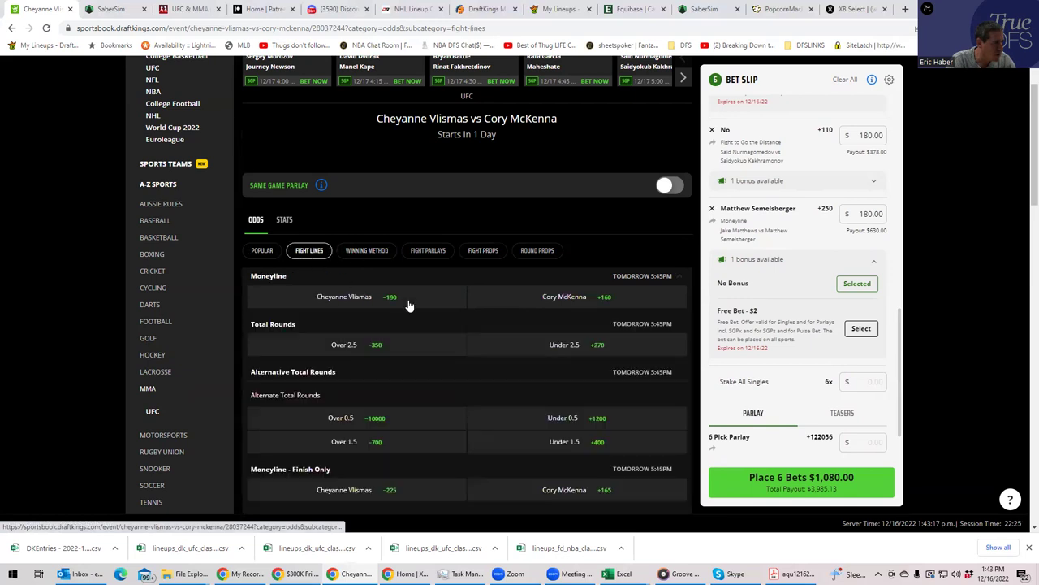
Add Under 2.5 total rounds for Vlismas vs McKenna to the bet slip with a $180 stake
click(560, 351)
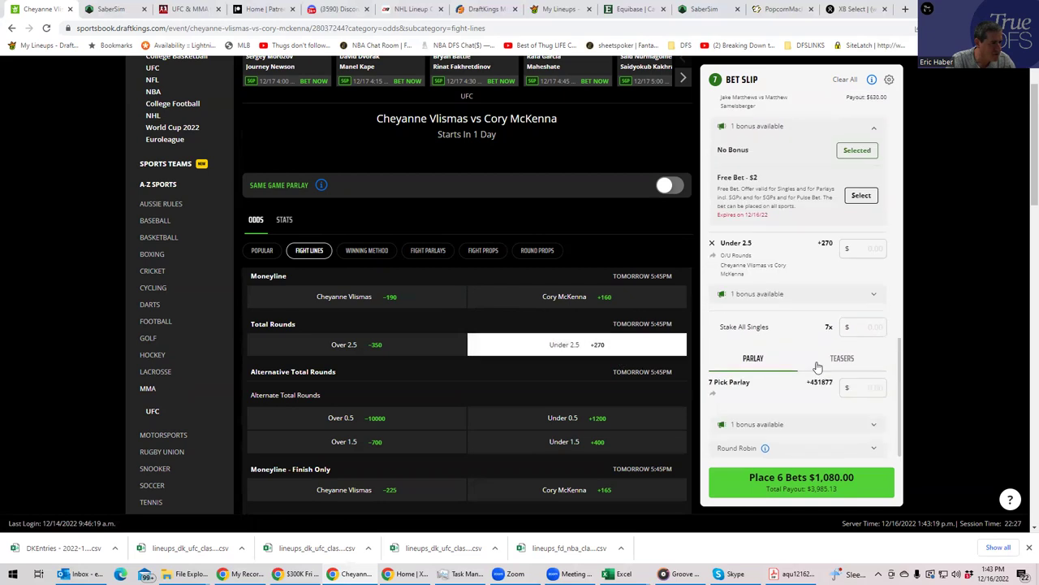
click(873, 250)
text(1)
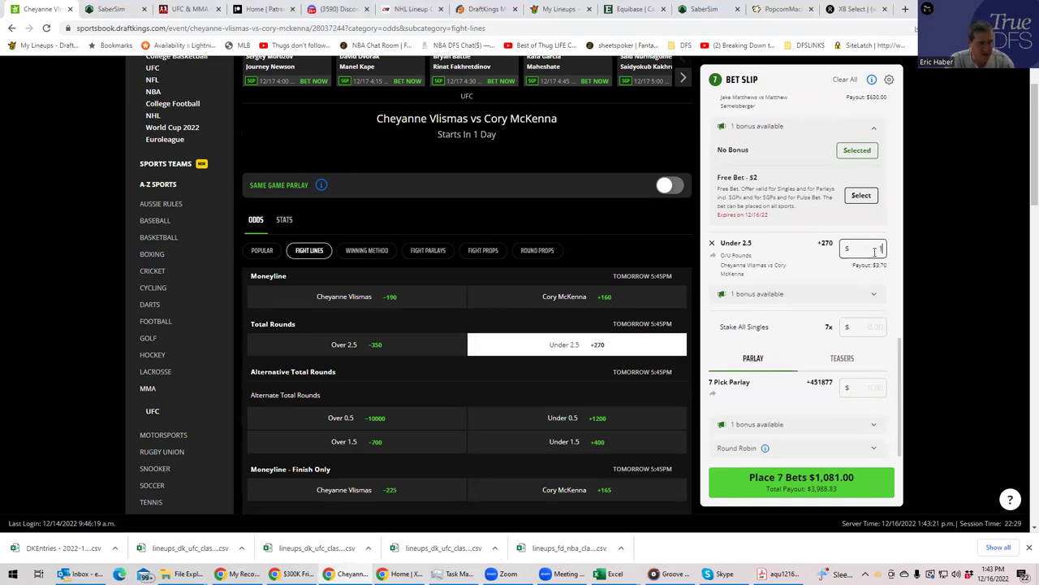
text(80)
click(833, 294)
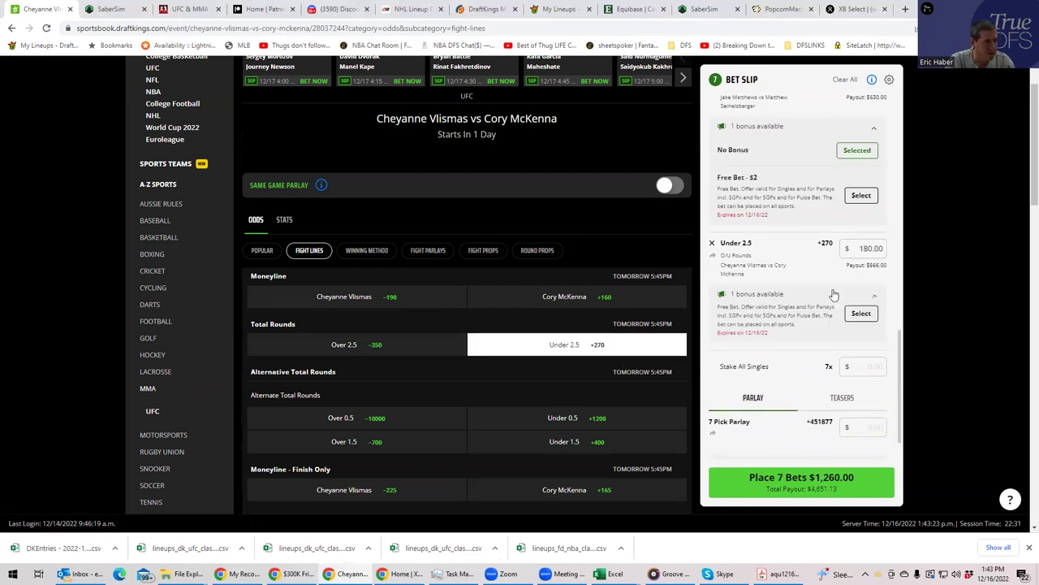
Open the Cody Brundage vs Michael Oleksiejczuk fight and show its round props
scroll(913, 164, up, 2)
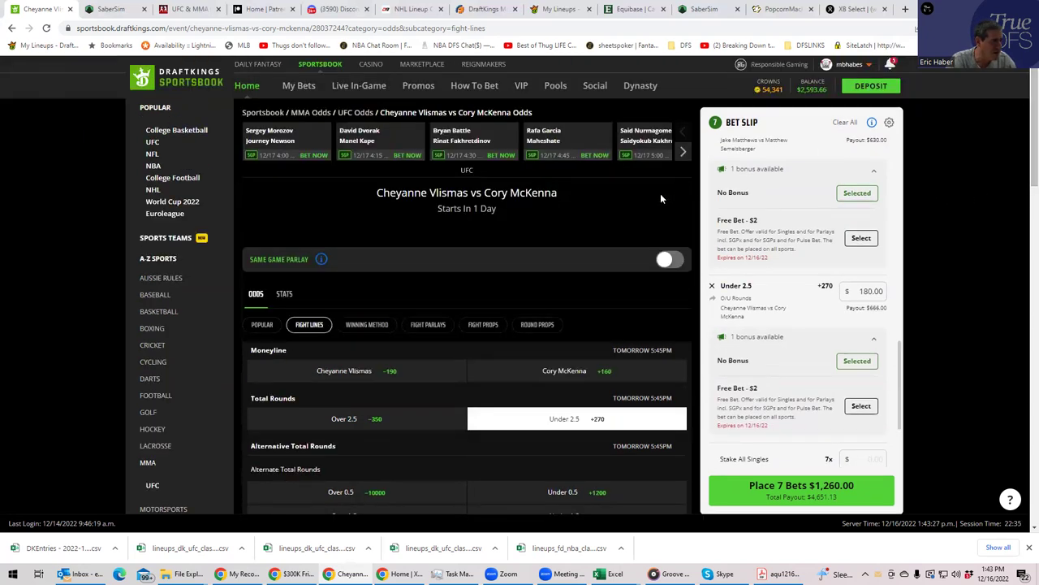
click(681, 153)
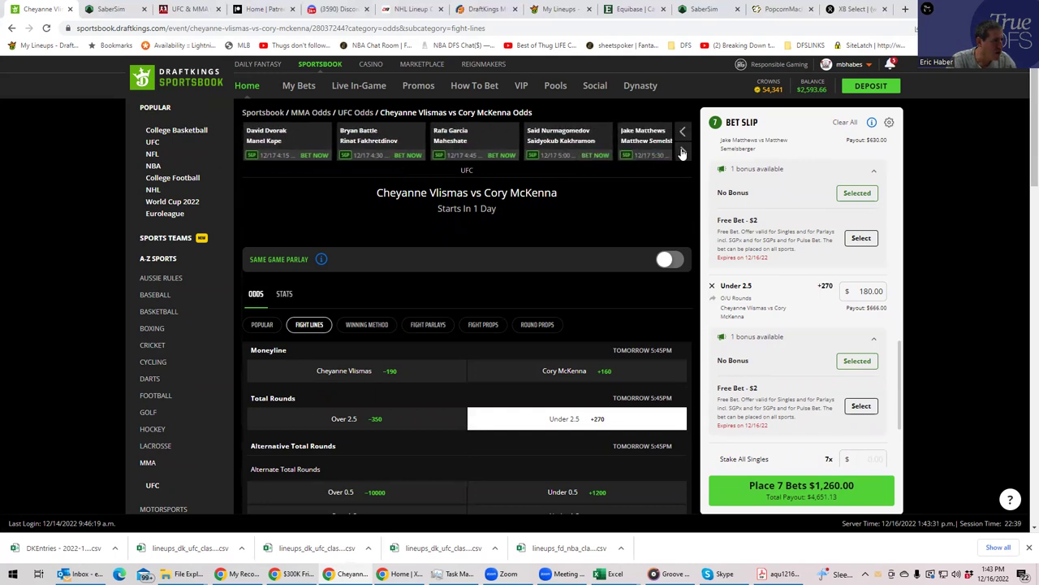
click(681, 154)
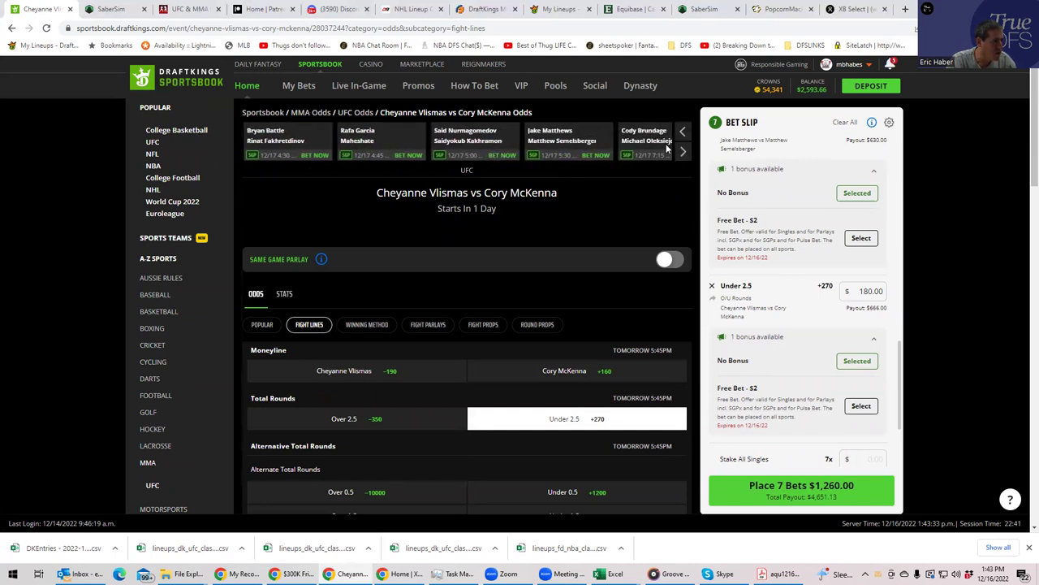
click(647, 138)
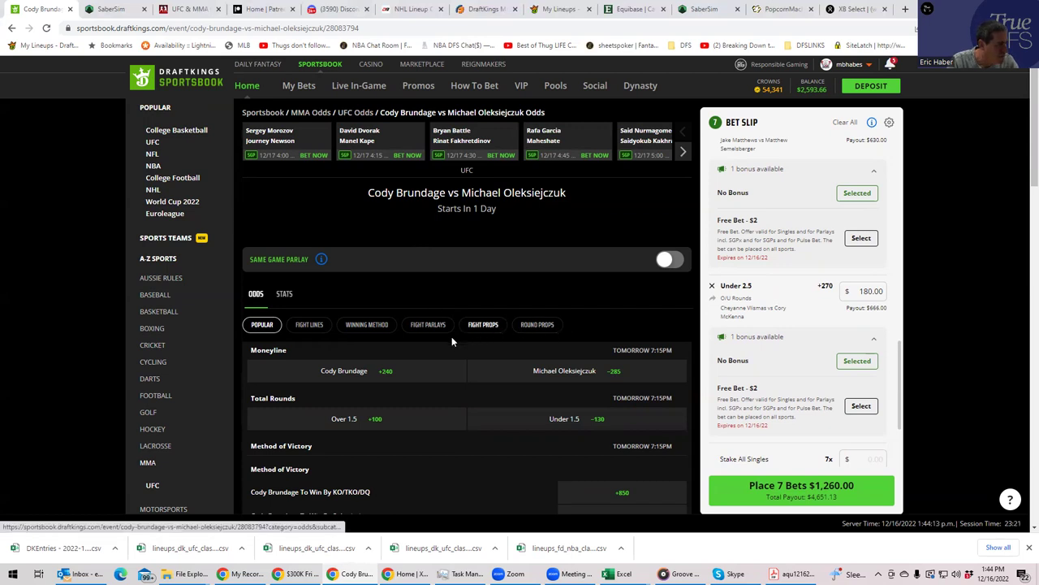
click(519, 325)
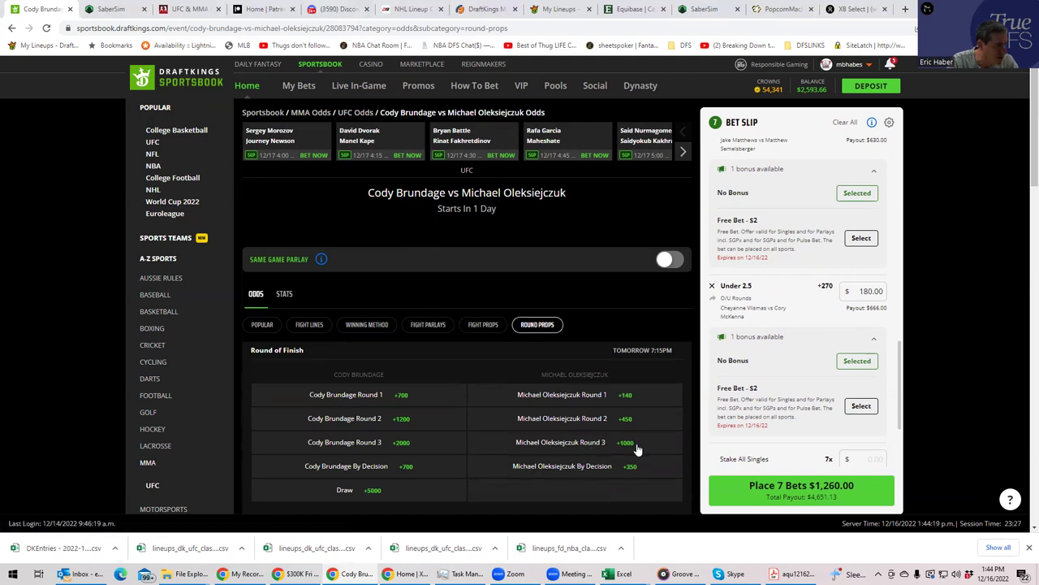
Add Michael Oleksiejczuk By Decision to the bet slip with a $180 stake
click(568, 474)
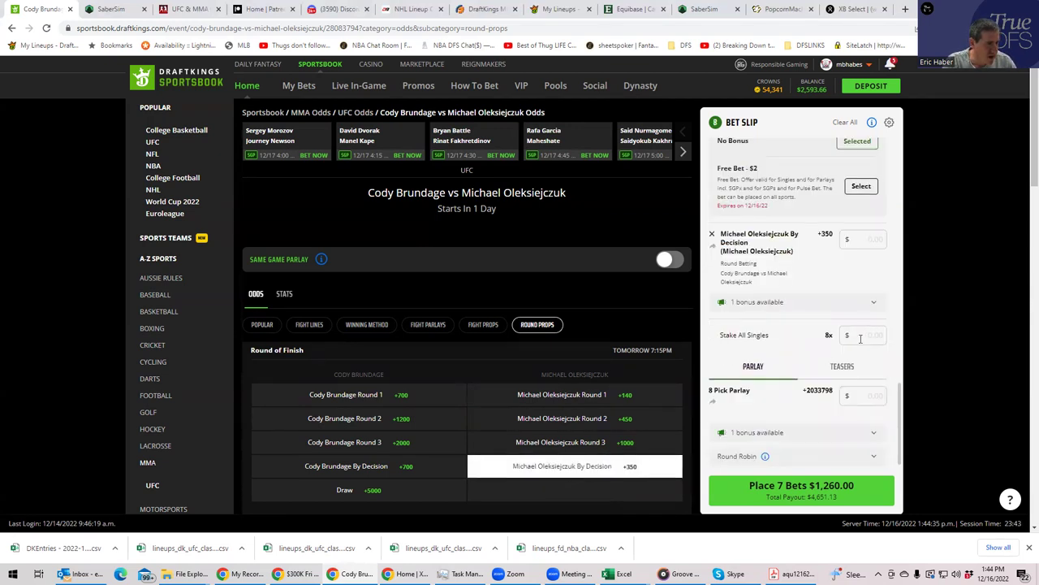
click(865, 240)
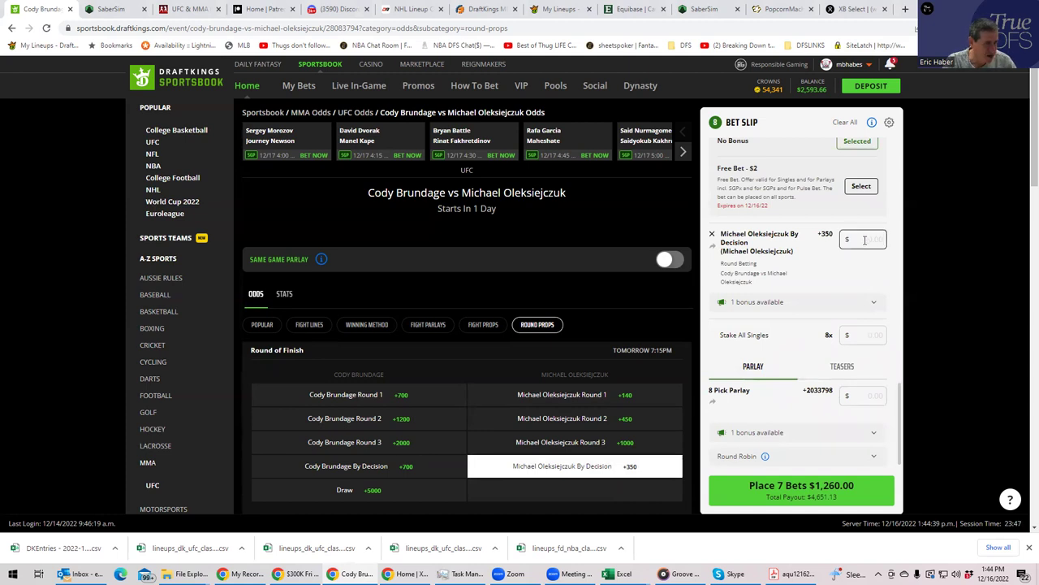
text(180)
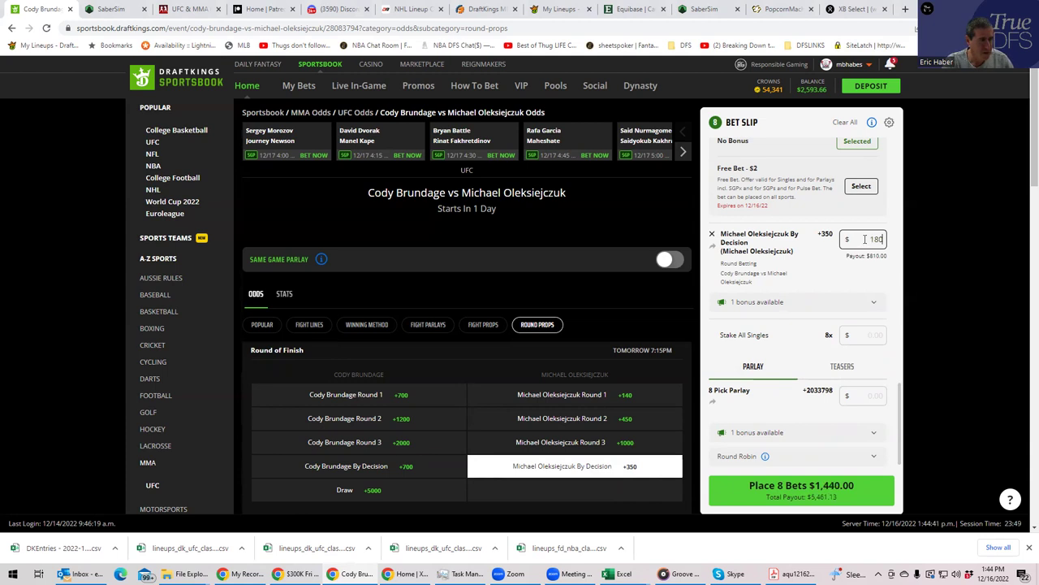
click(849, 277)
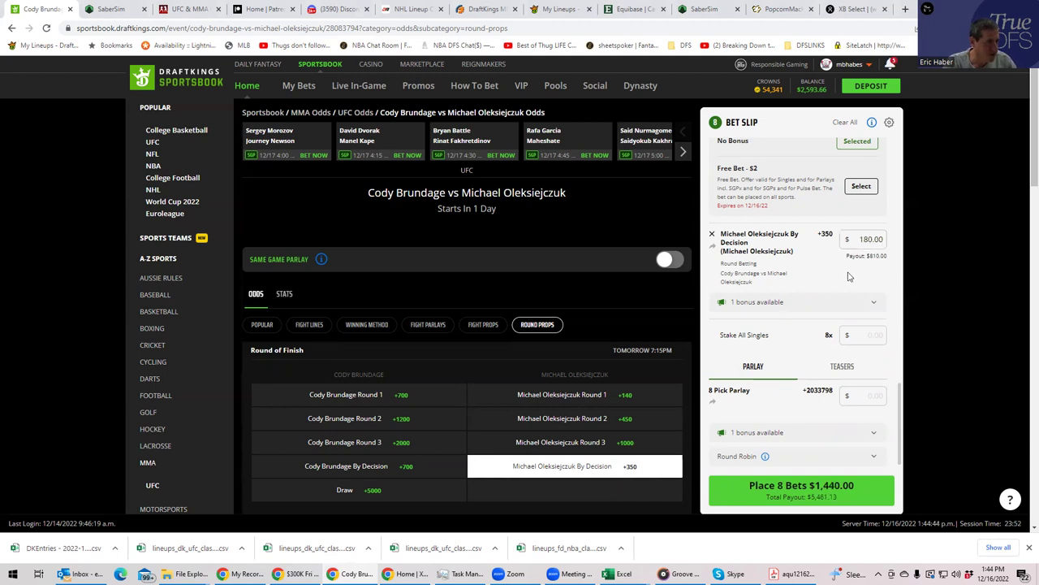
Open the Drew Dober vs Bobby Green fight and review its popular odds, fight lines and fight props
click(681, 156)
click(681, 156)
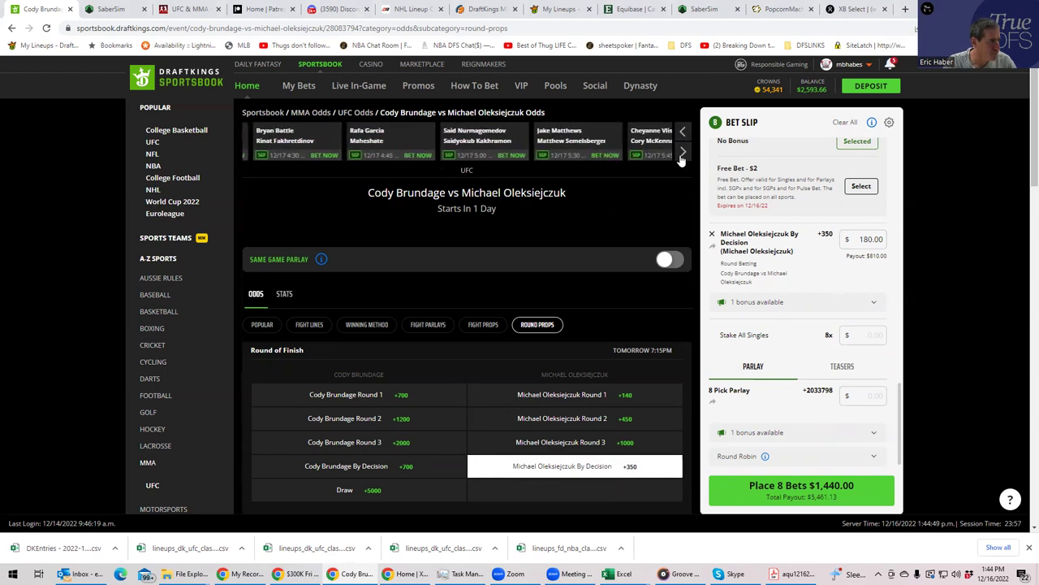
click(682, 154)
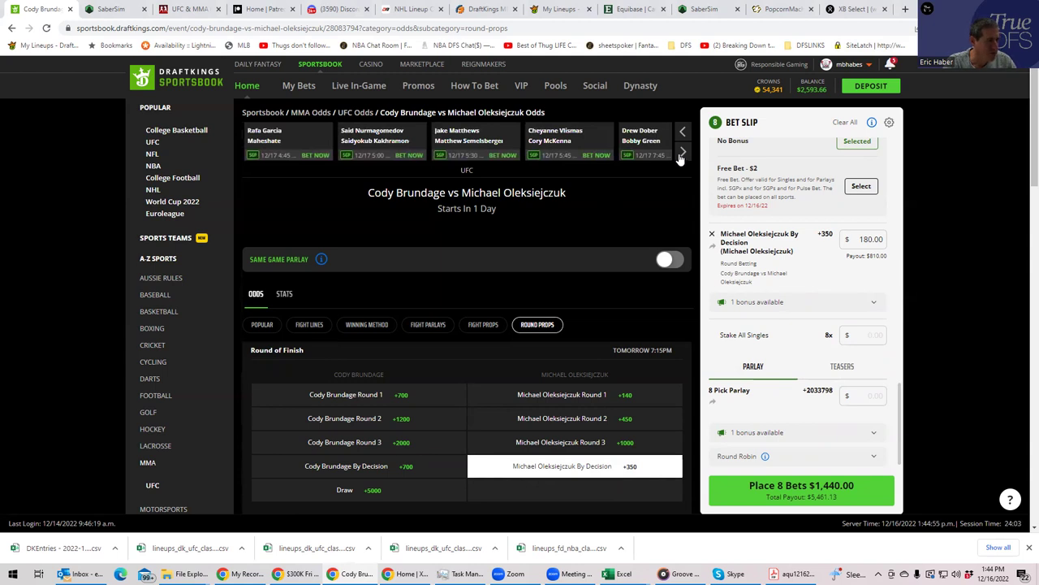
click(642, 140)
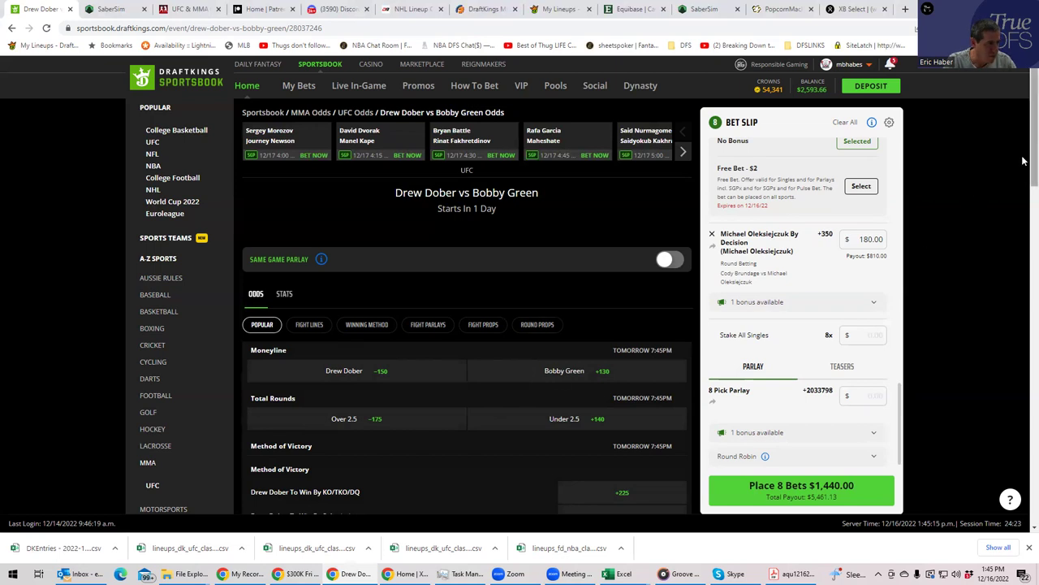
scroll(1024, 160, down, 2)
scroll(1023, 195, up, 1)
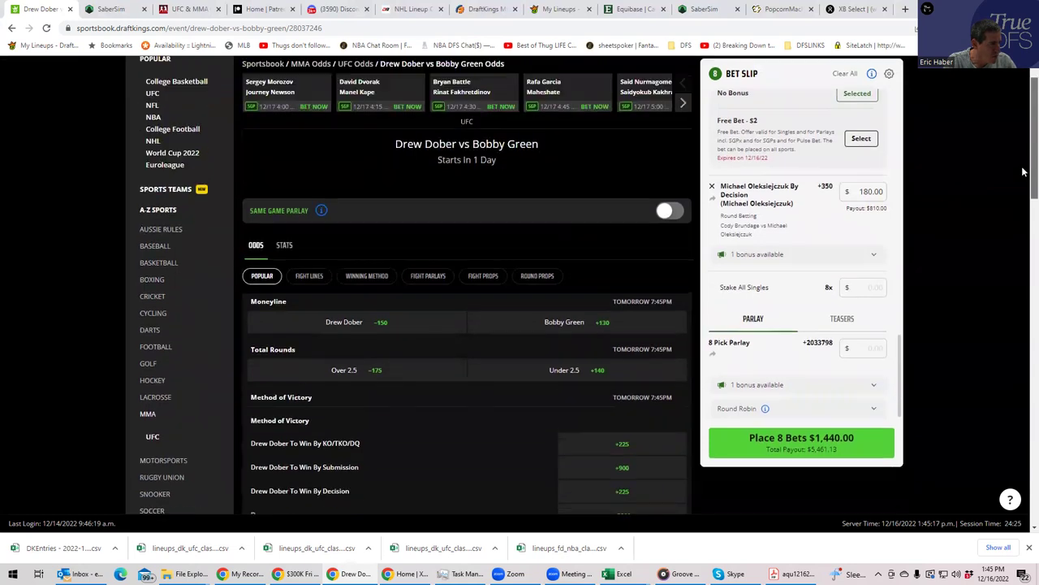
click(309, 276)
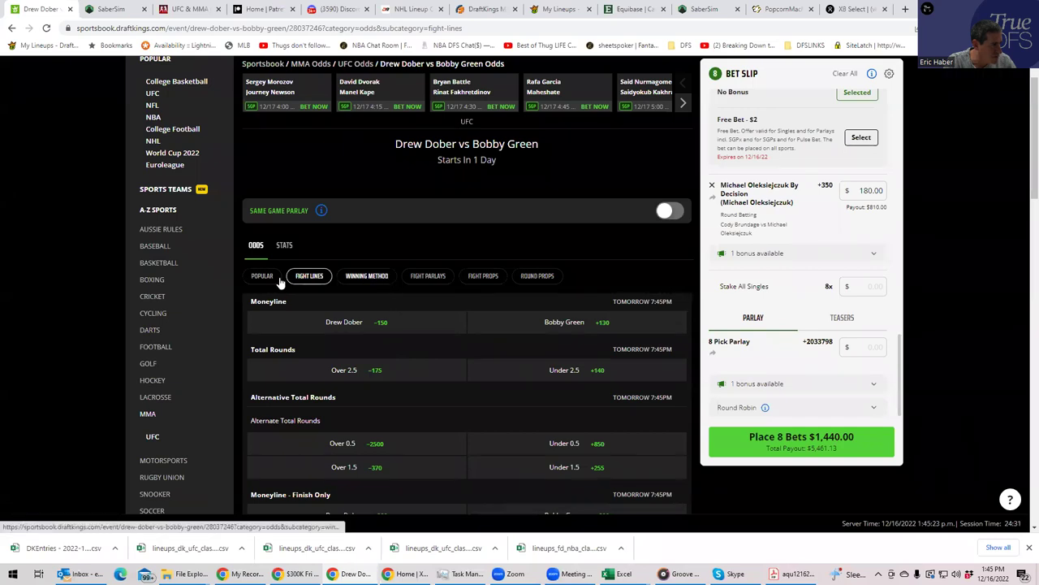
click(471, 281)
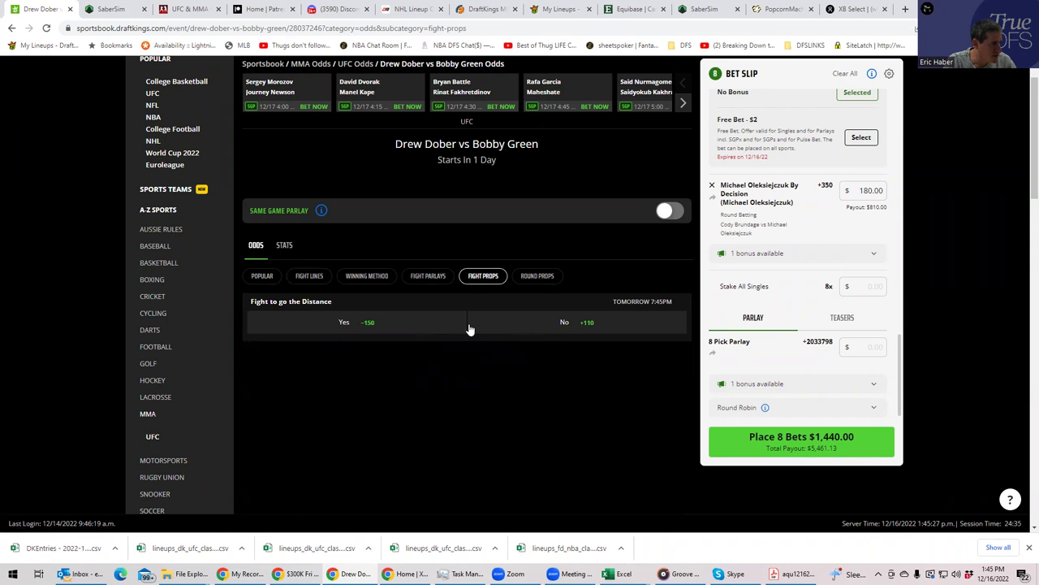
Add No on Fight to Go the Distance for Dober vs Green to the bet slip with a $180 stake
click(573, 327)
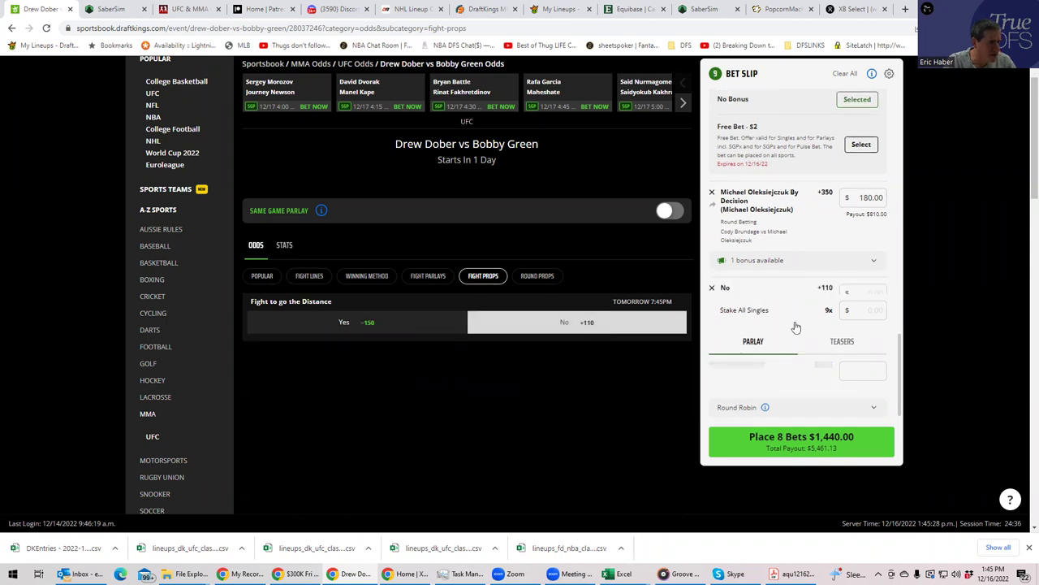
click(873, 215)
text(180)
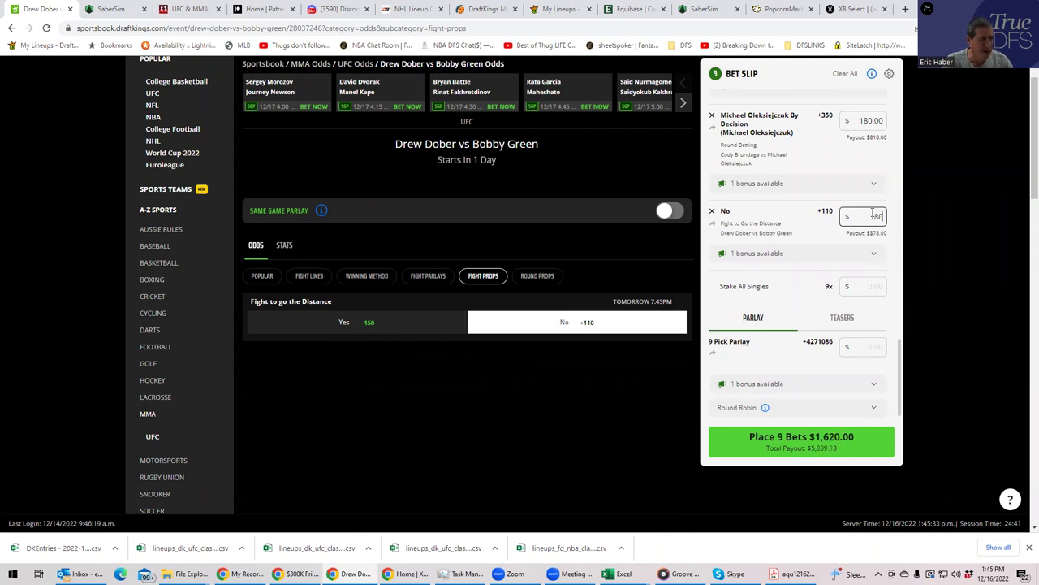
click(866, 251)
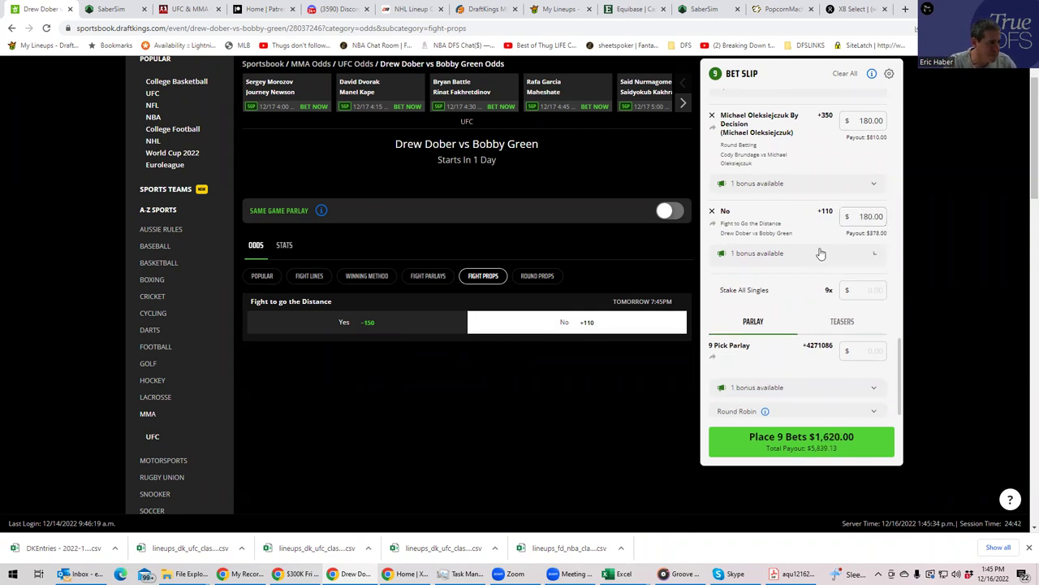
Open the Alex Caceres vs Julian Erosa fight's odds page
click(682, 103)
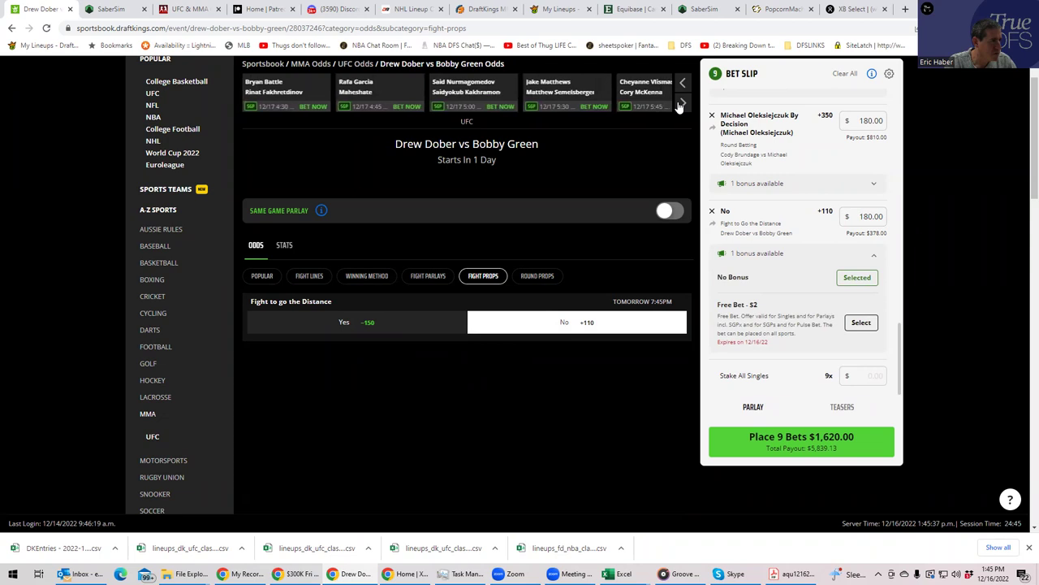
click(682, 103)
click(682, 103)
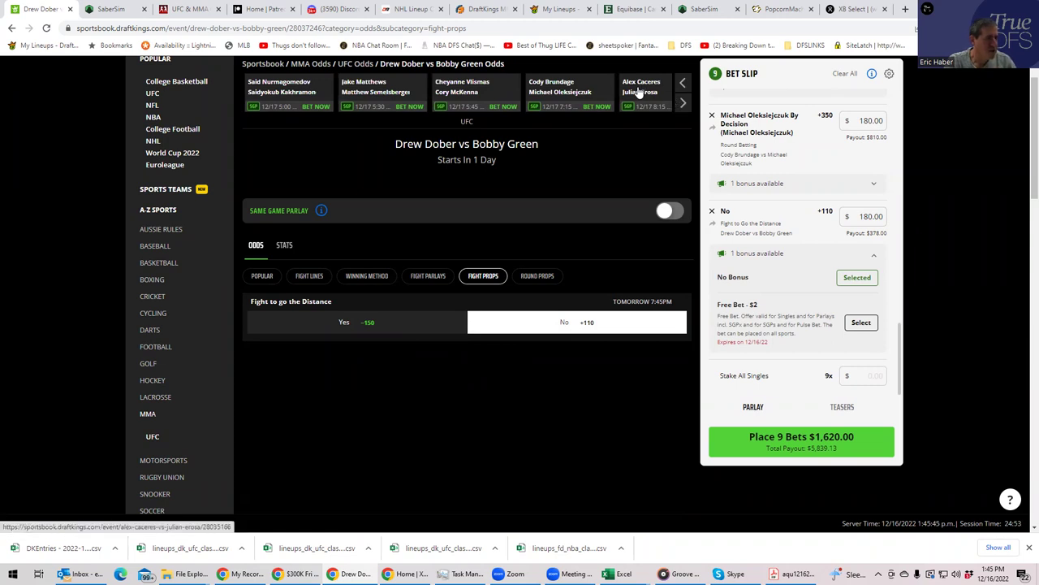
click(641, 90)
click(638, 88)
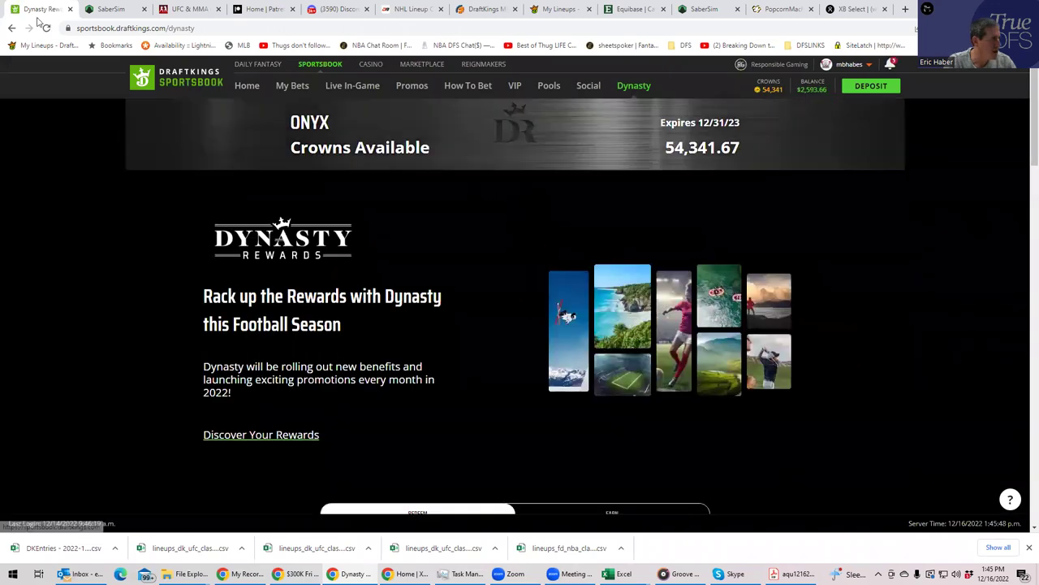
click(11, 30)
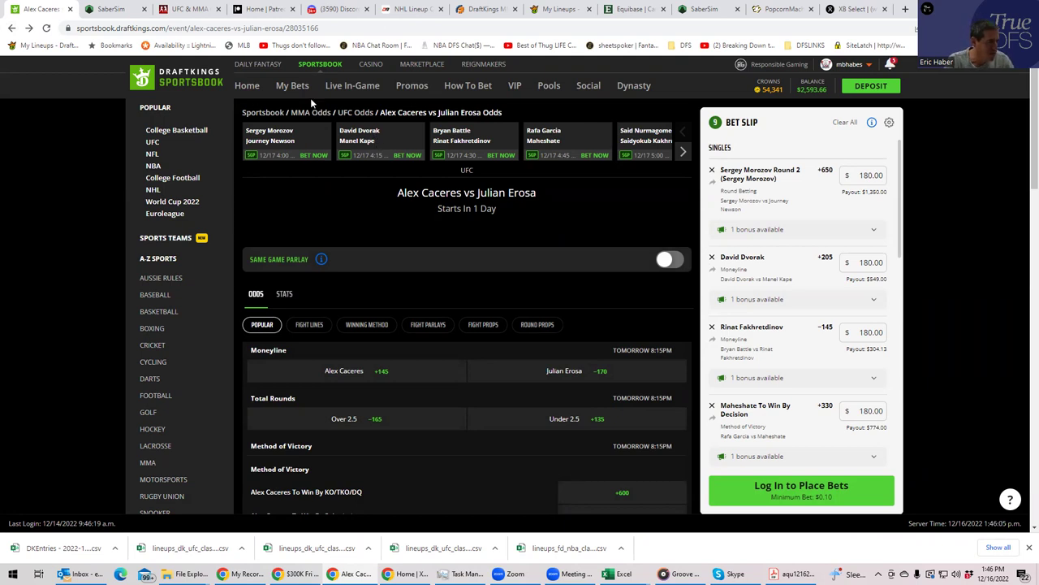
Add Alex Caceres on the moneyline to the bet slip with a $180 stake
click(343, 372)
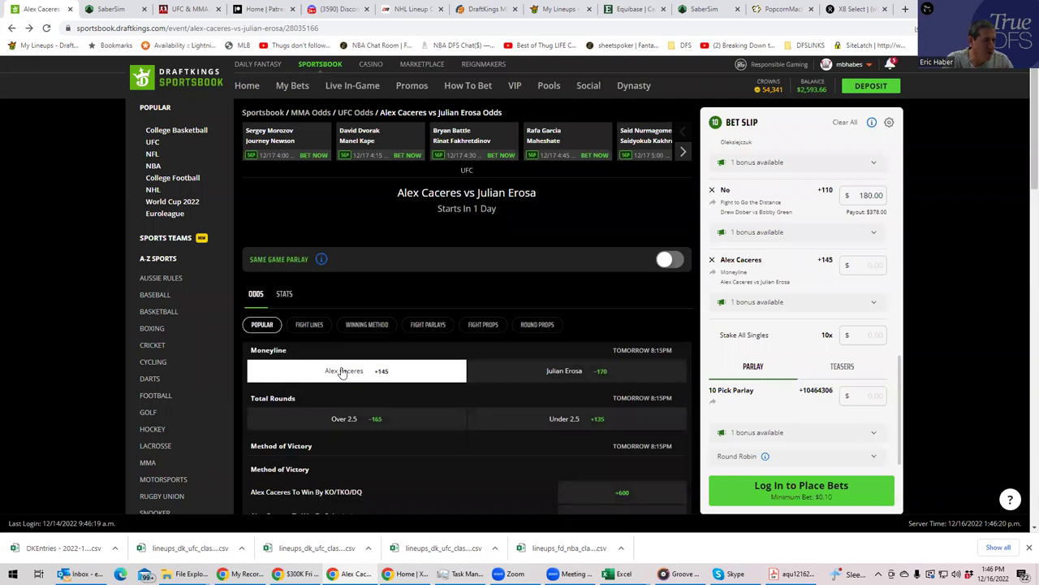
click(857, 266)
text(1)
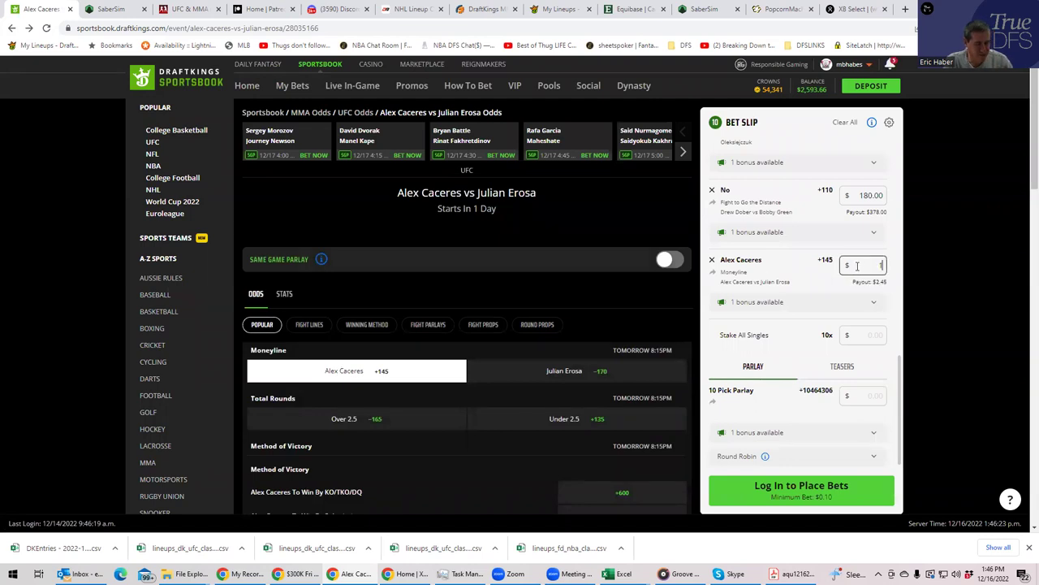
text(80)
click(807, 305)
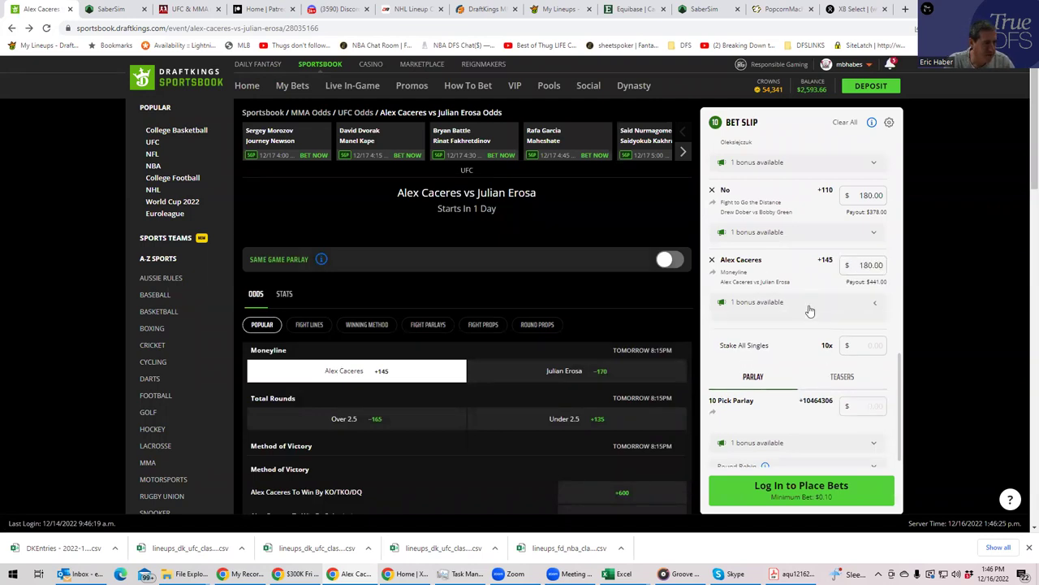
Open the Amir Albazi vs Alessandro Costa fight and show its round props
click(682, 152)
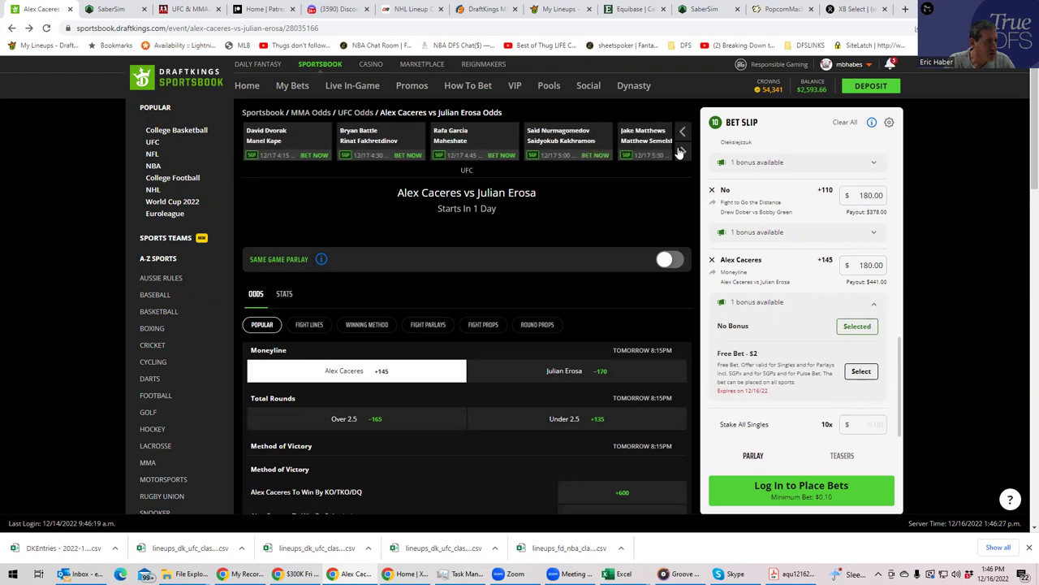
click(681, 153)
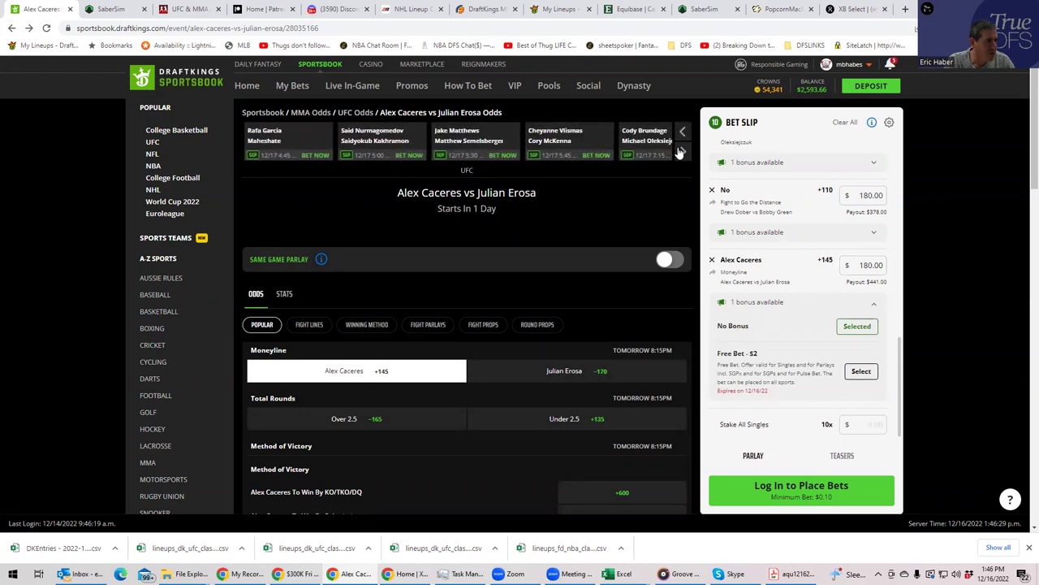
click(681, 153)
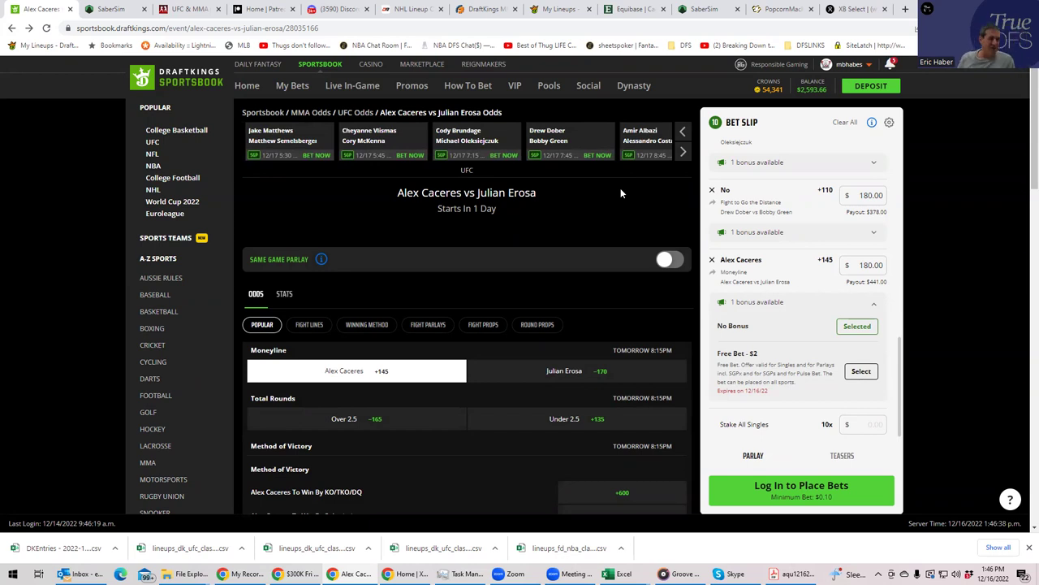
click(641, 135)
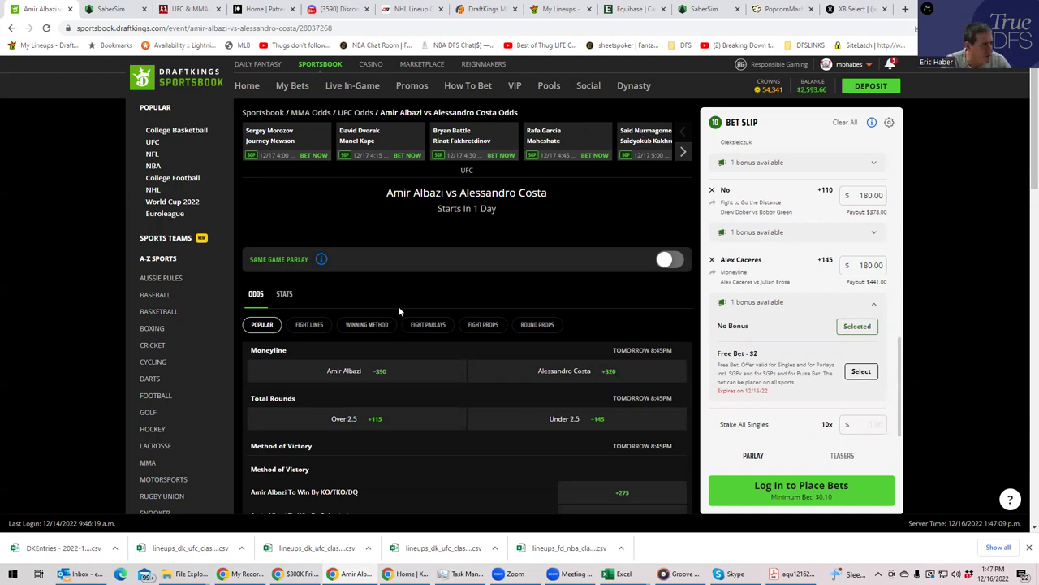
click(536, 325)
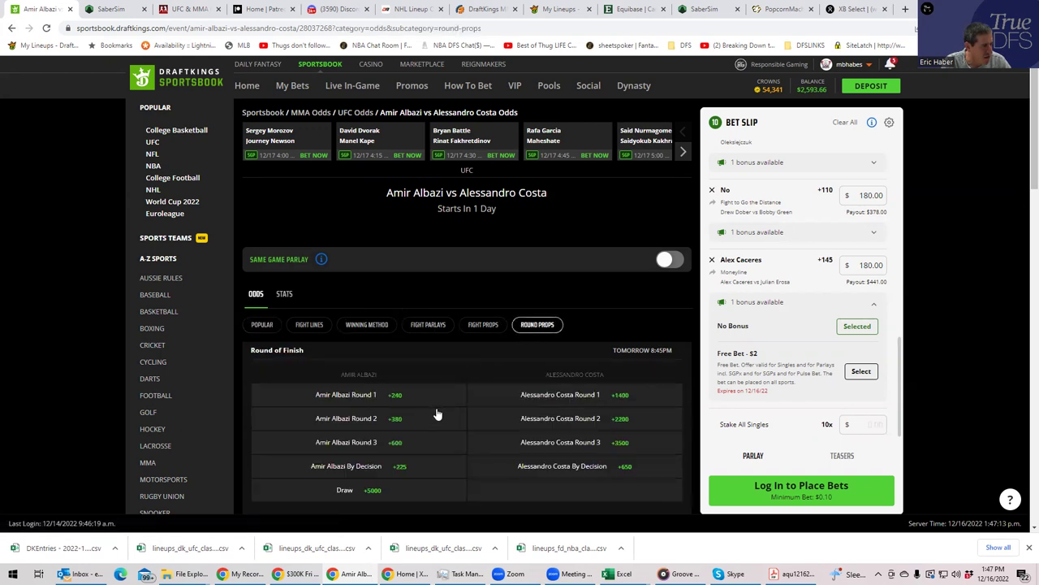
Add Amir Albazi Round 2 to the bet slip with a $180 stake
click(394, 424)
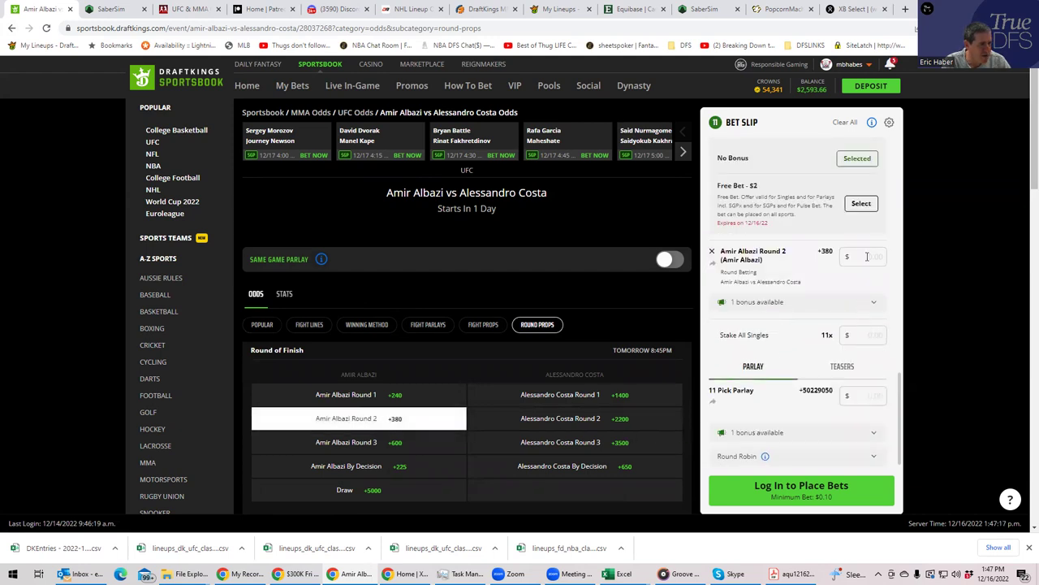
text(180)
click(850, 302)
Open the Arman Tsarukyan vs Damir Ismagulov fight's odds page
click(683, 152)
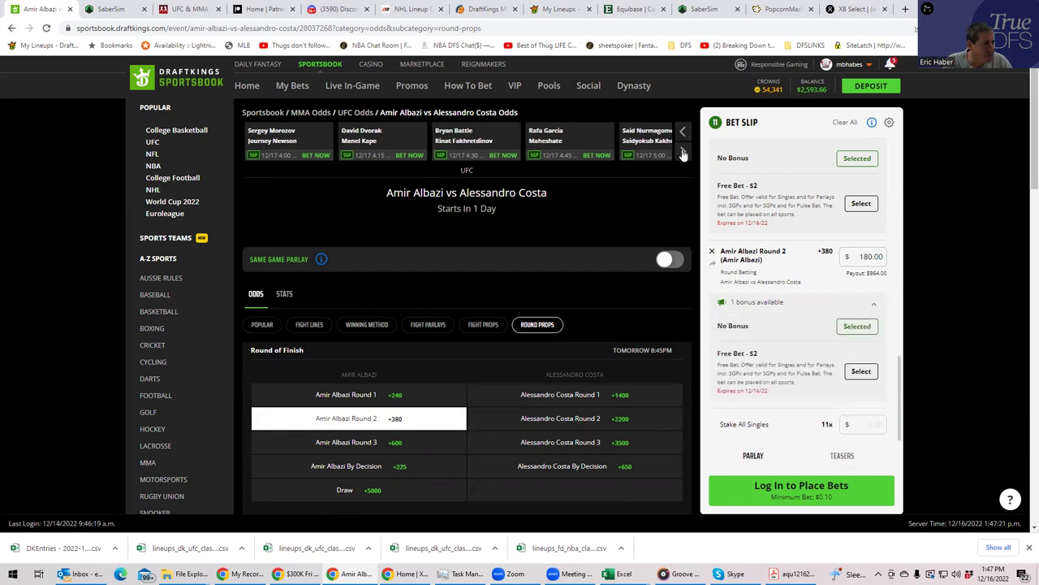
click(683, 151)
click(683, 152)
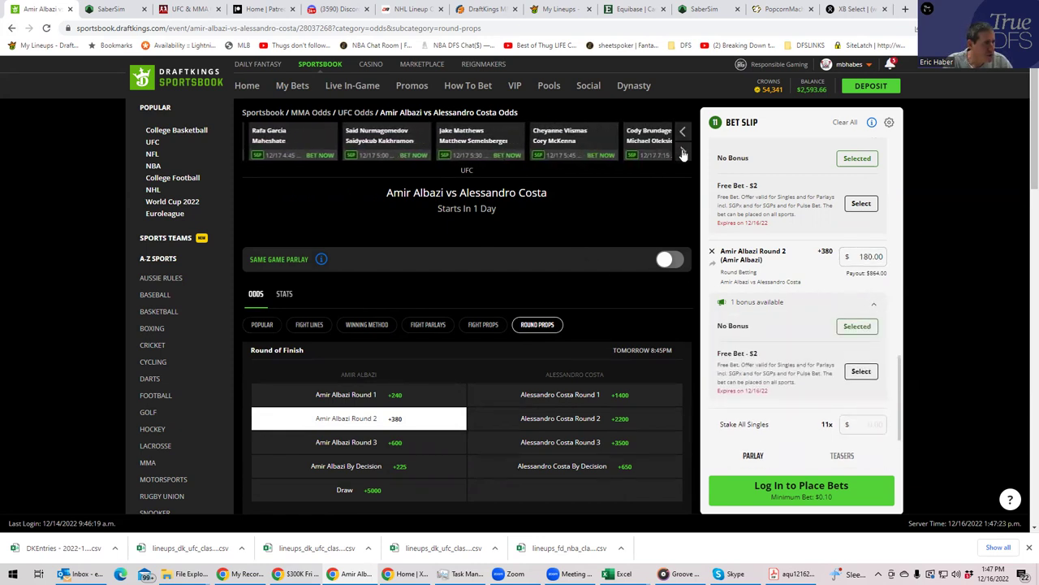
click(683, 152)
click(683, 152)
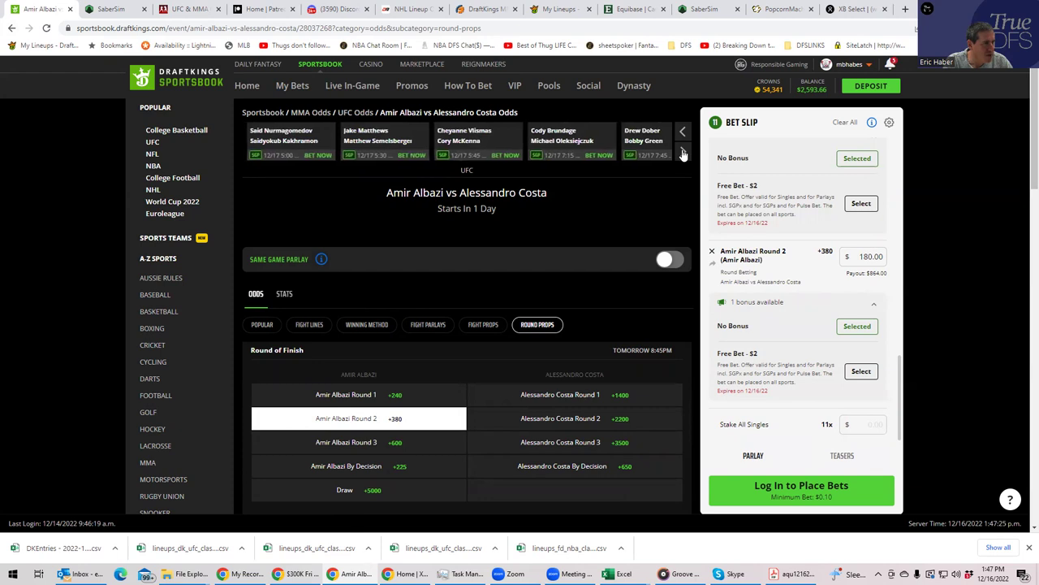
click(683, 152)
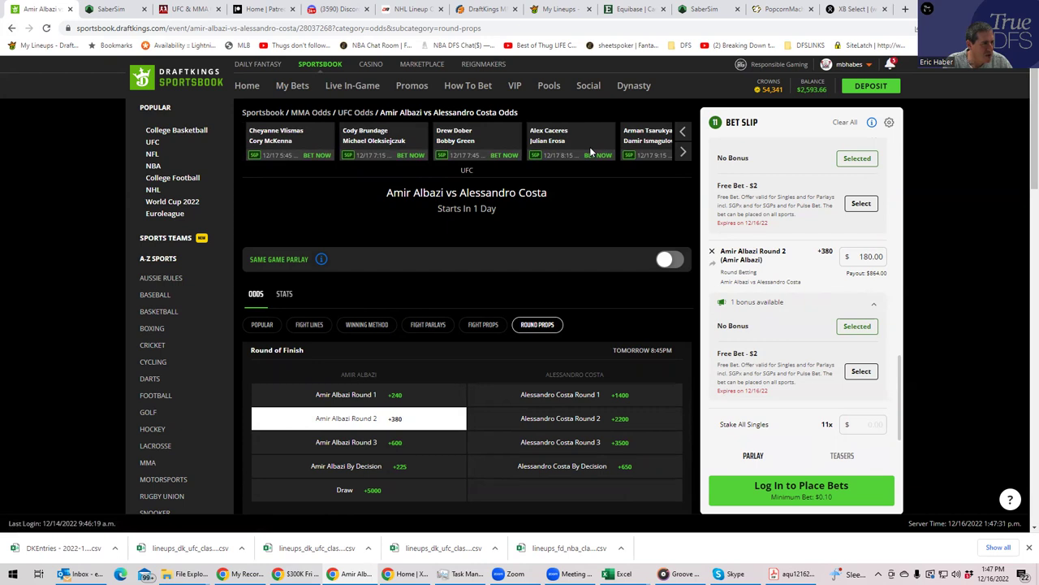
click(635, 140)
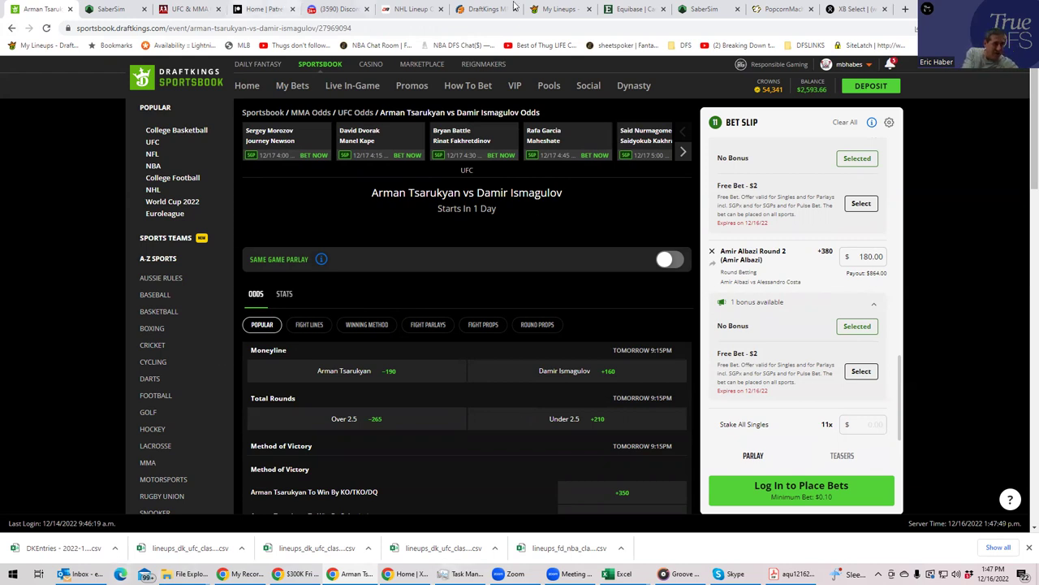
Switch to the DraftKings Daily Fantasy lineups page and search the upcoming lineups for Damir Ismagulov
click(544, 11)
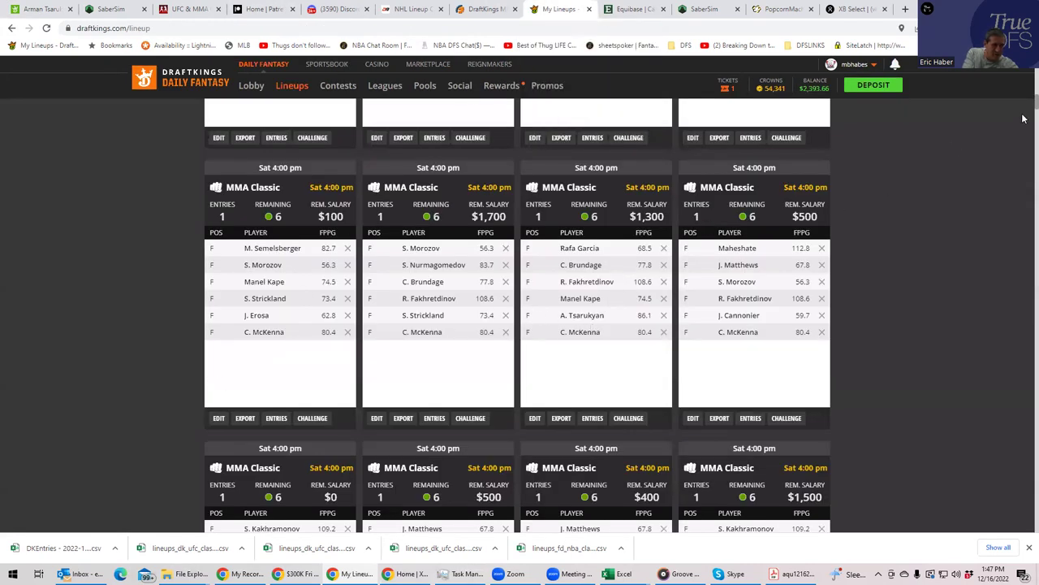
scroll(1023, 108, up, 10)
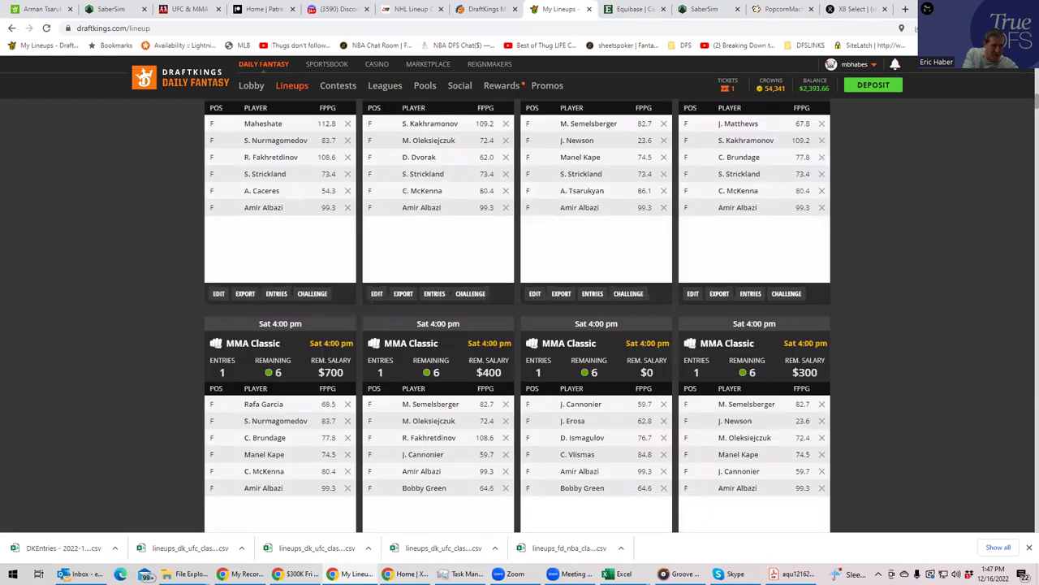
click(810, 175)
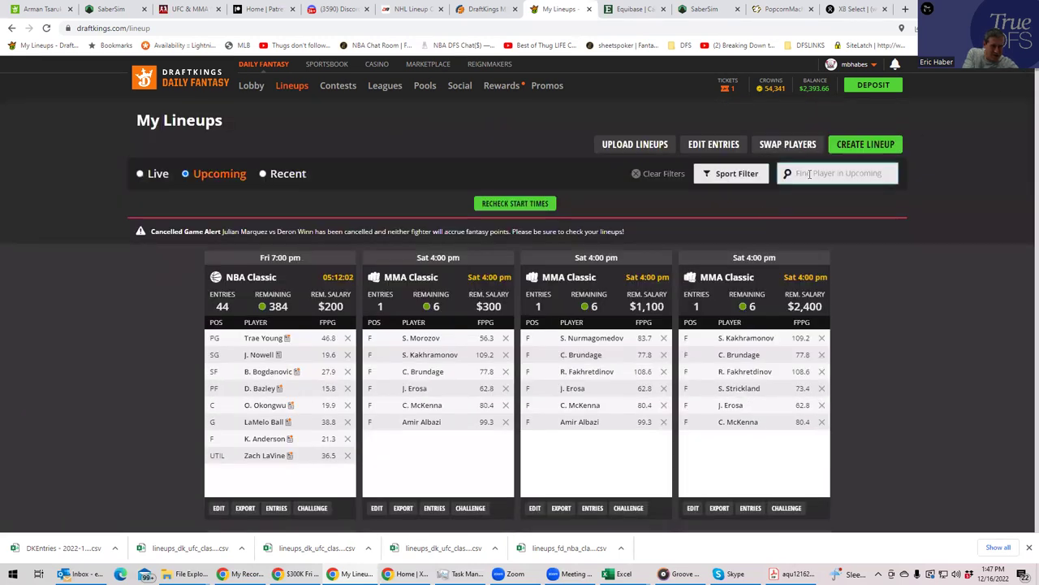
text(DA)
click(823, 221)
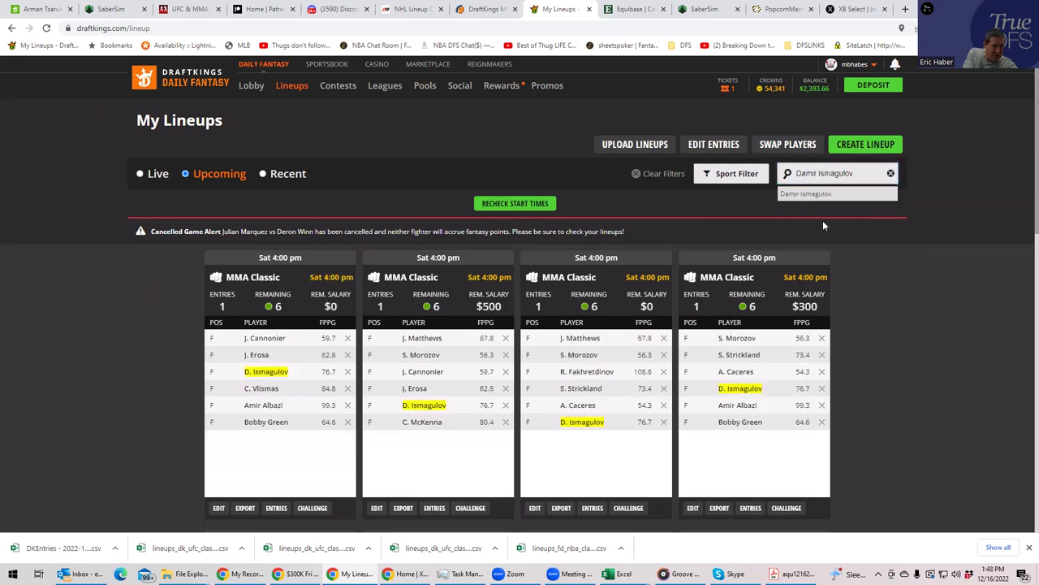
Examine Damir Ismagulov's fight log and career stats from the lineup, then close his player card
click(571, 423)
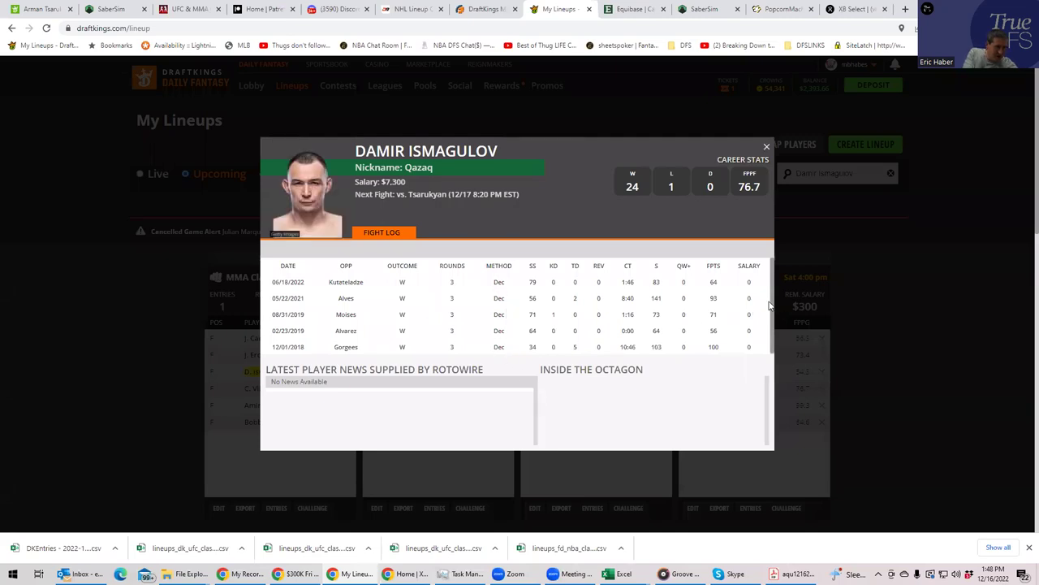
drag(773, 309, 767, 337)
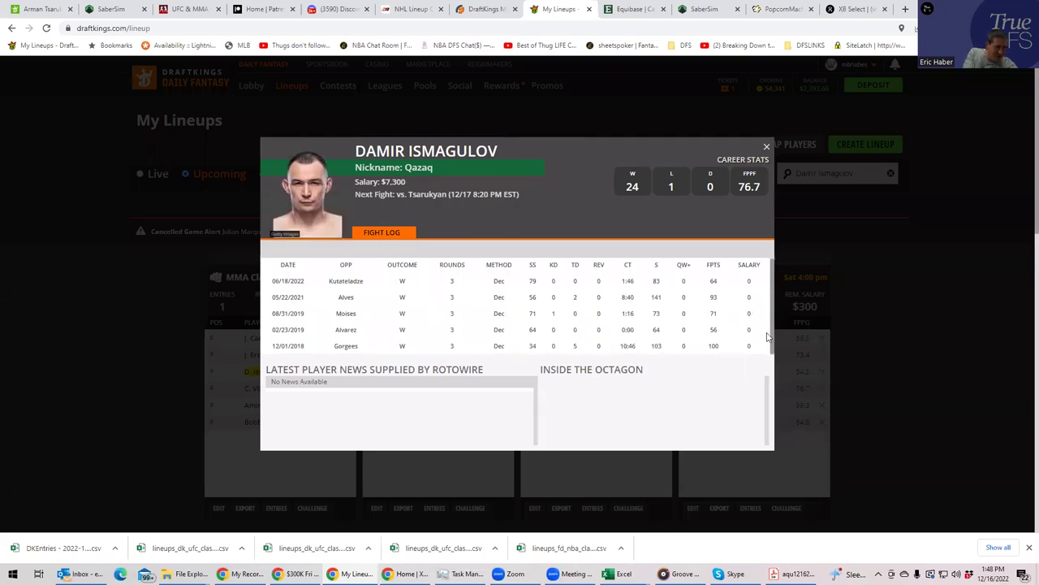
click(766, 146)
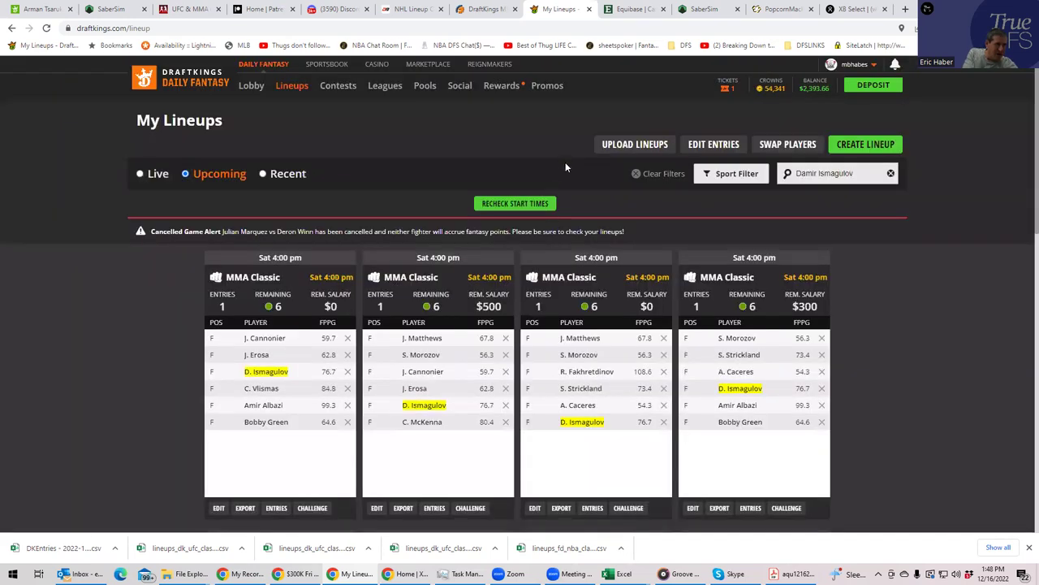
Switch back to the sportsbook and add No on Fight to go the Distance for Arman Tsarukyan vs Damir Ismagulov
click(41, 9)
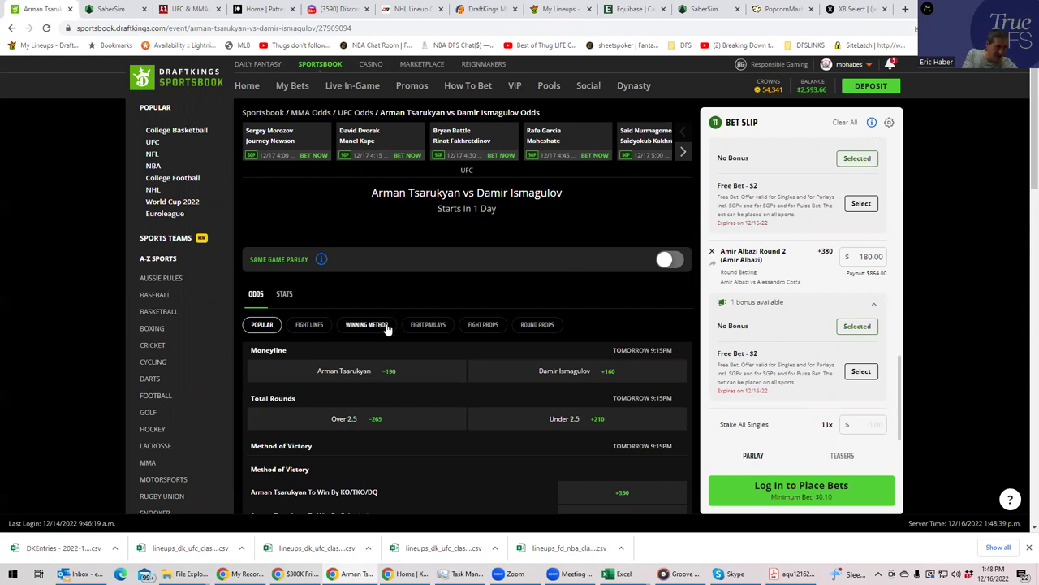
click(485, 326)
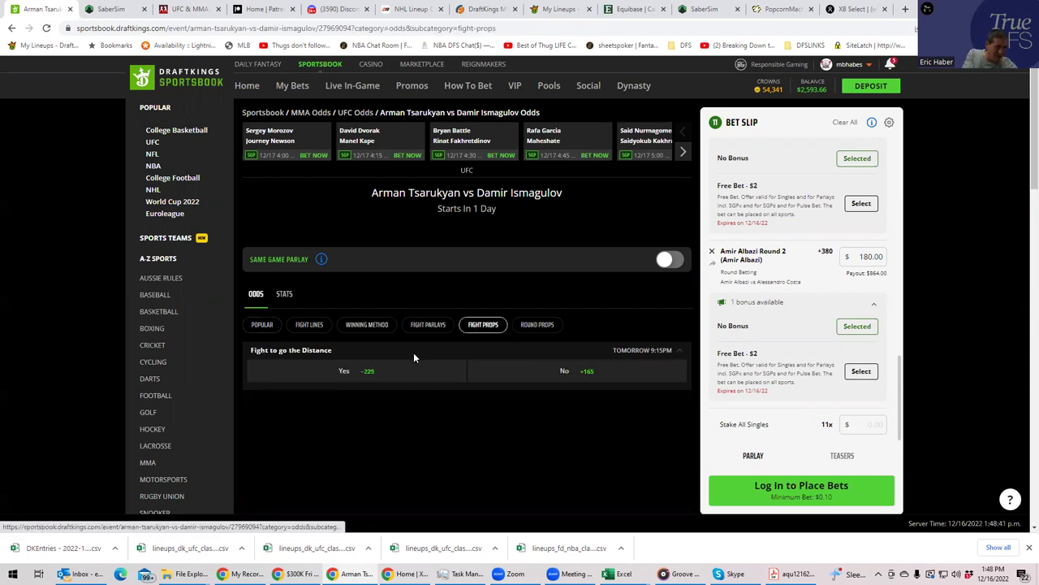
click(566, 372)
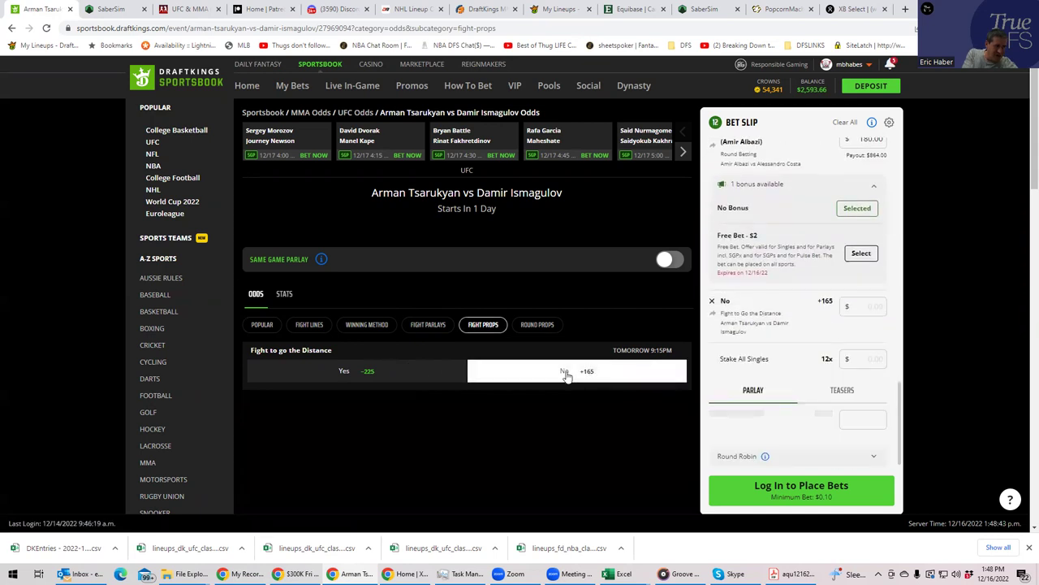
Set the stake of the Tsarukyan vs Ismagulov Fight to Go the Distance bet to $180
click(857, 258)
text(185)
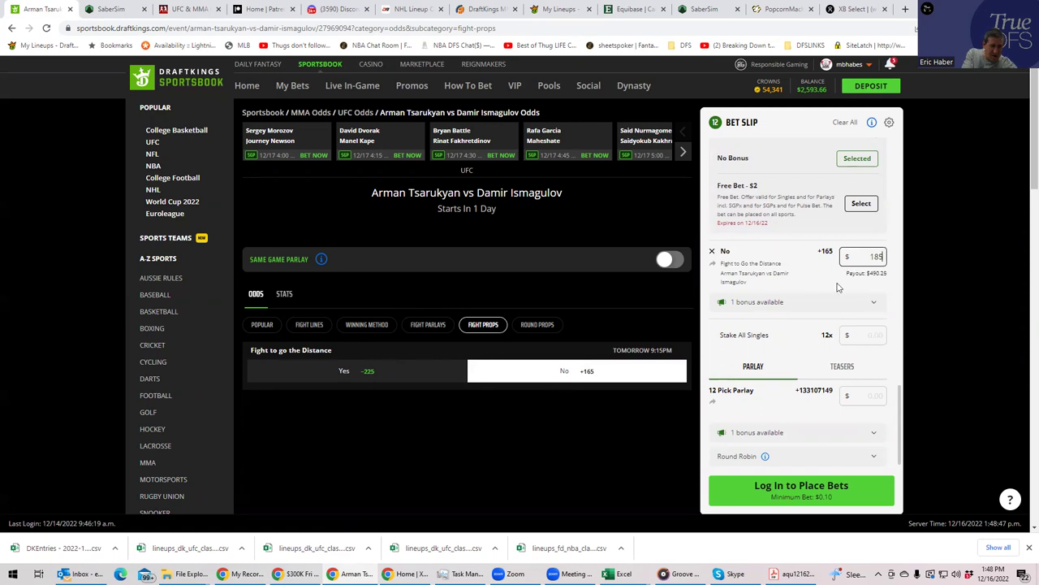
click(819, 292)
drag(885, 259, 862, 259)
text(80)
click(823, 279)
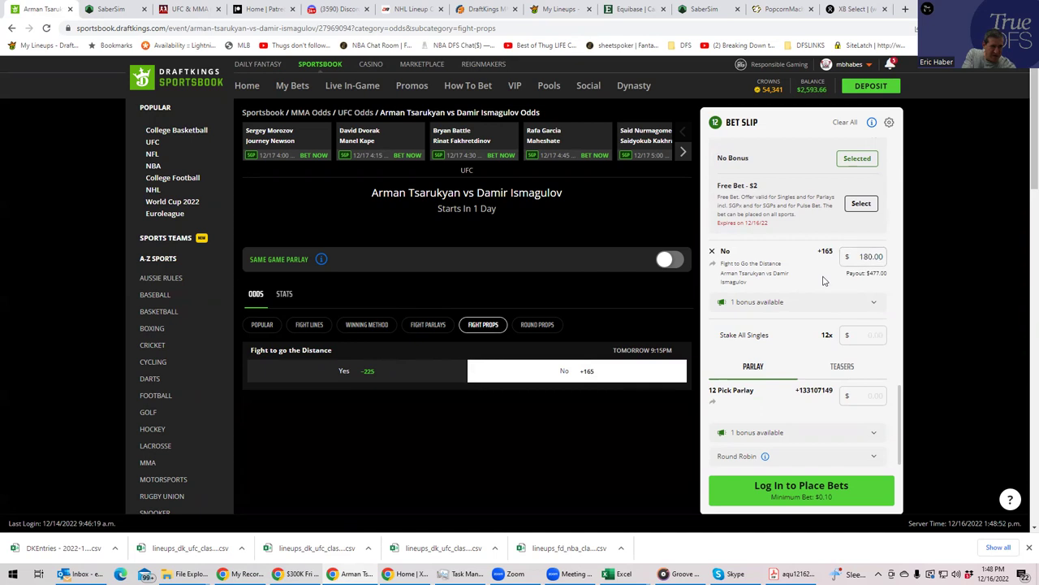
Advance through the UFC fight list and open the Jared Cannonier vs Sean Strickland odds page
click(683, 151)
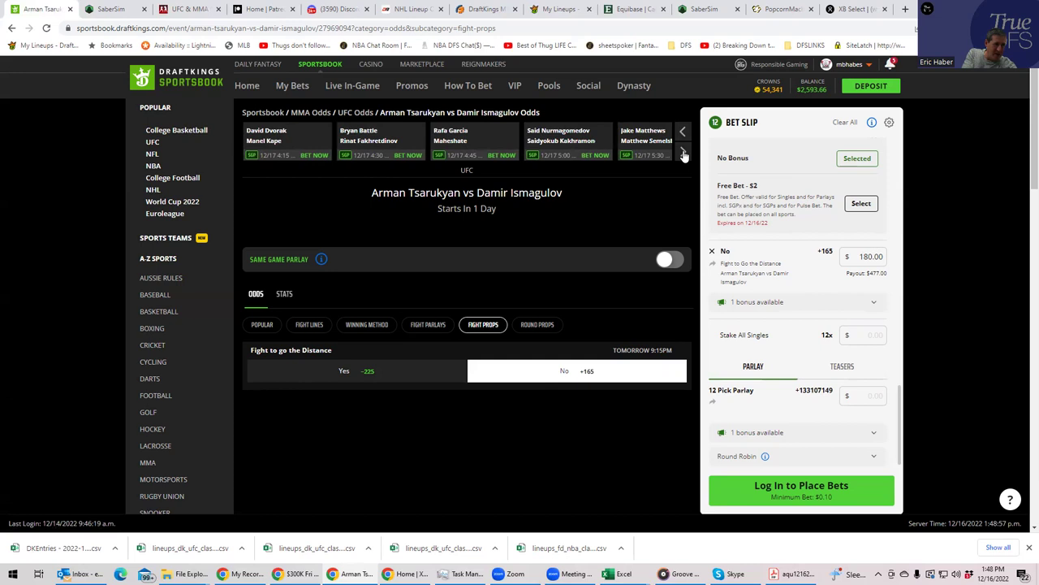
click(684, 153)
click(683, 153)
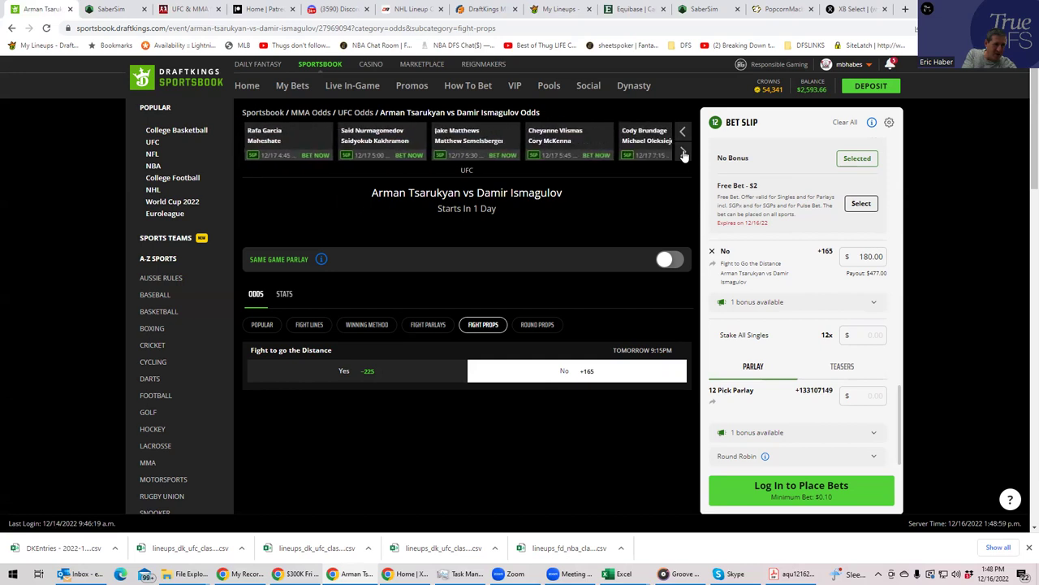
click(684, 152)
click(684, 153)
click(684, 153)
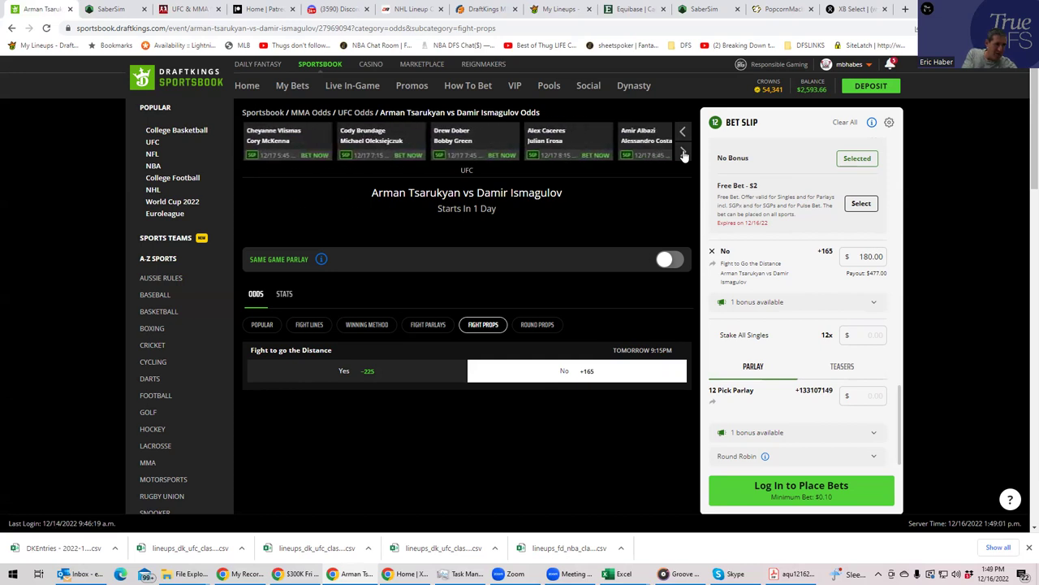
click(684, 153)
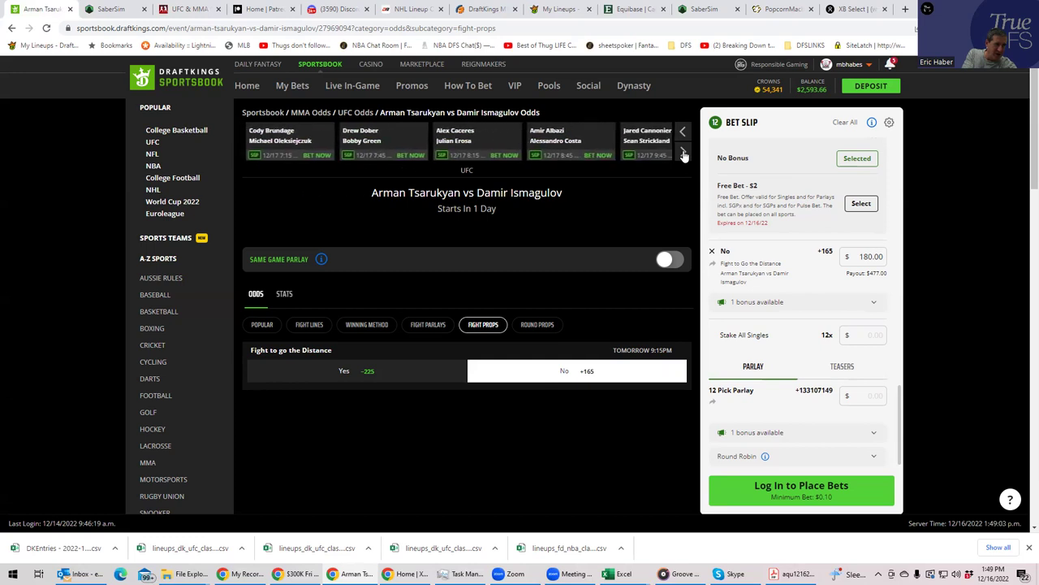
click(656, 141)
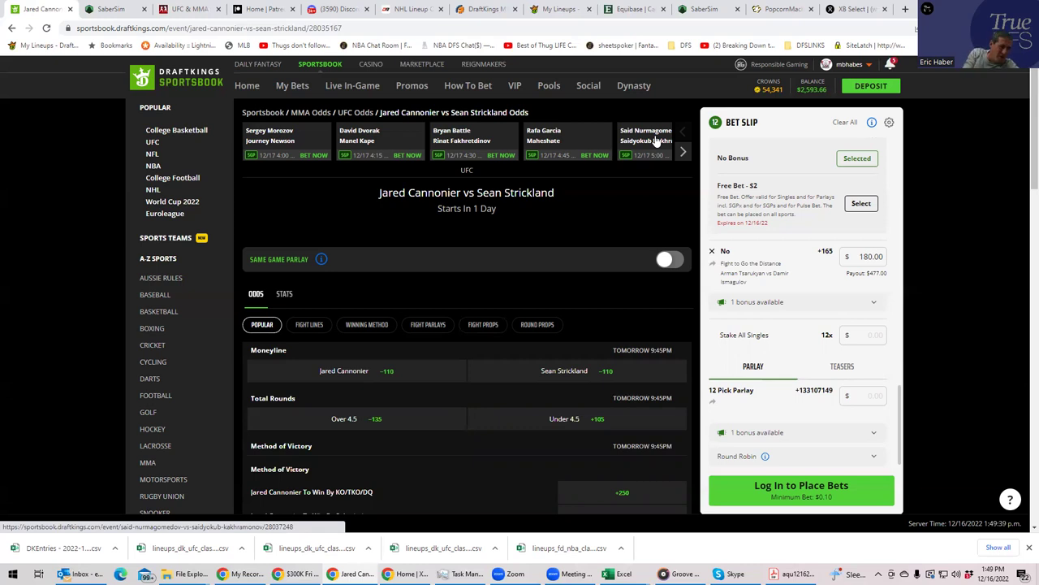
Show the Cannonier vs Strickland round props and add Sean Strickland Round 4 to the bet slip with a $180 stake
mouse_move(349, 573)
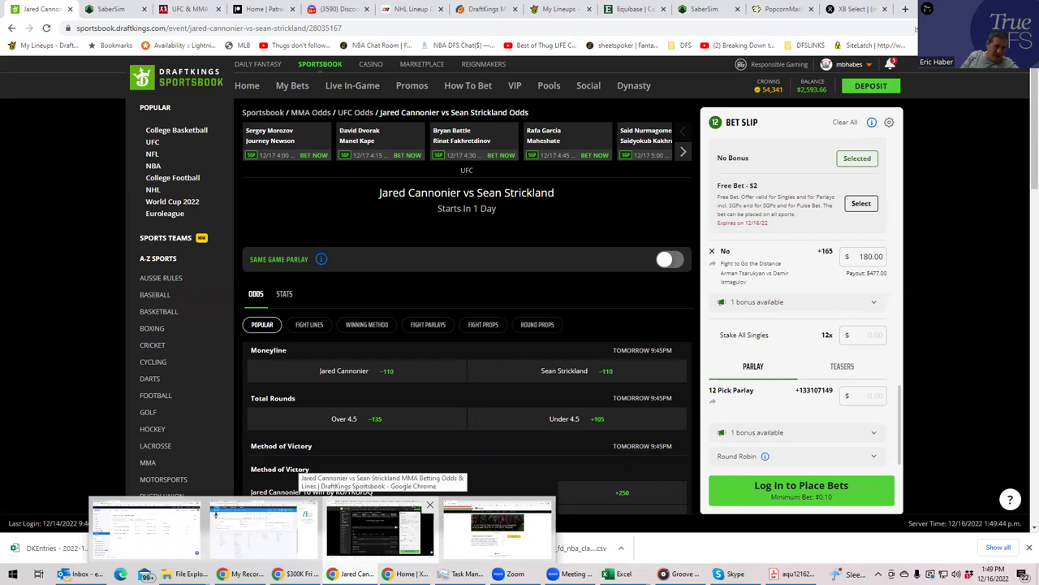
mouse_move(192, 573)
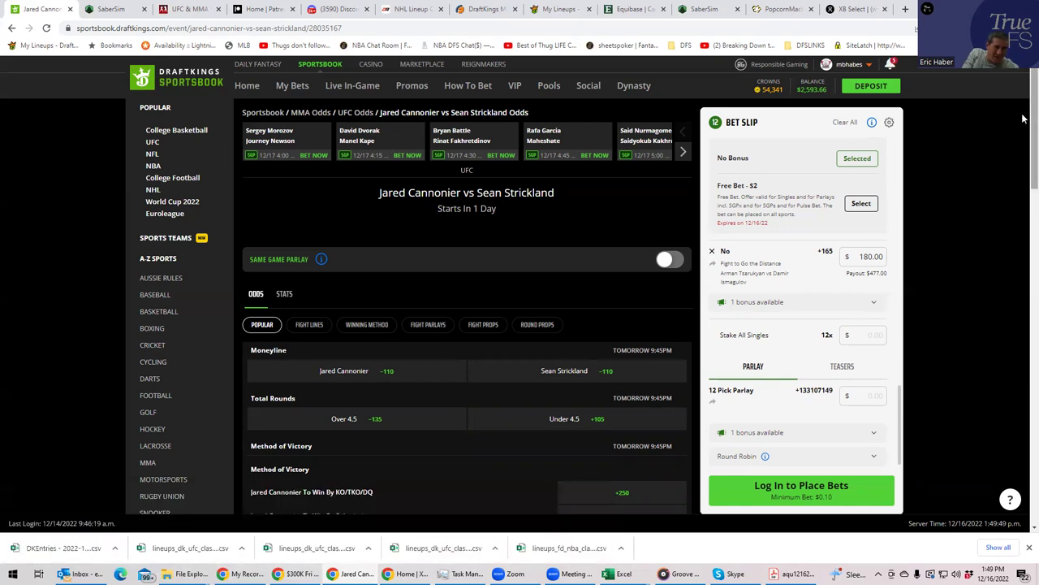
scroll(1023, 145, down, 1)
scroll(1023, 150, down, 2)
scroll(1023, 159, up, 2)
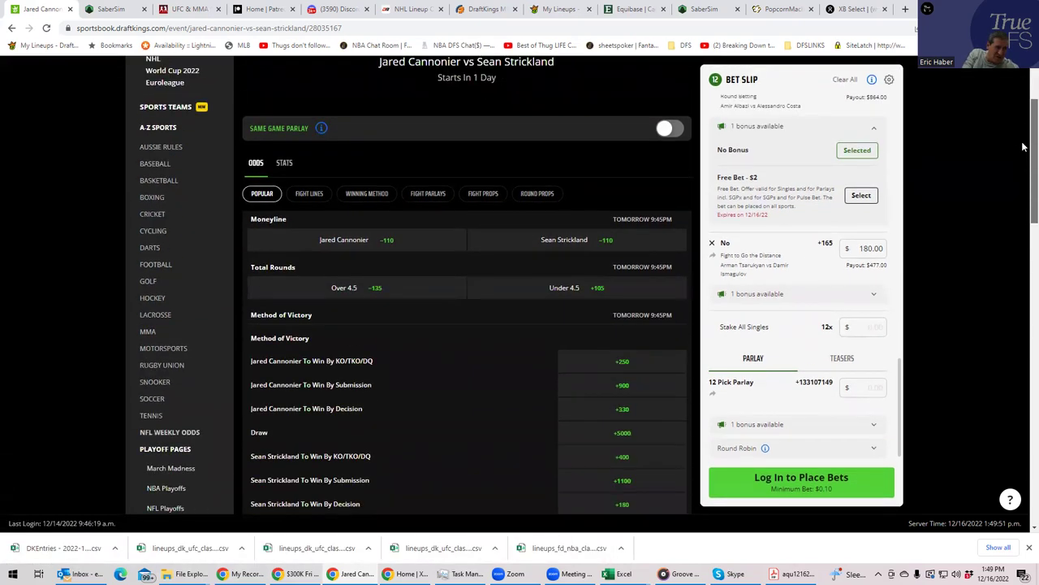
click(522, 242)
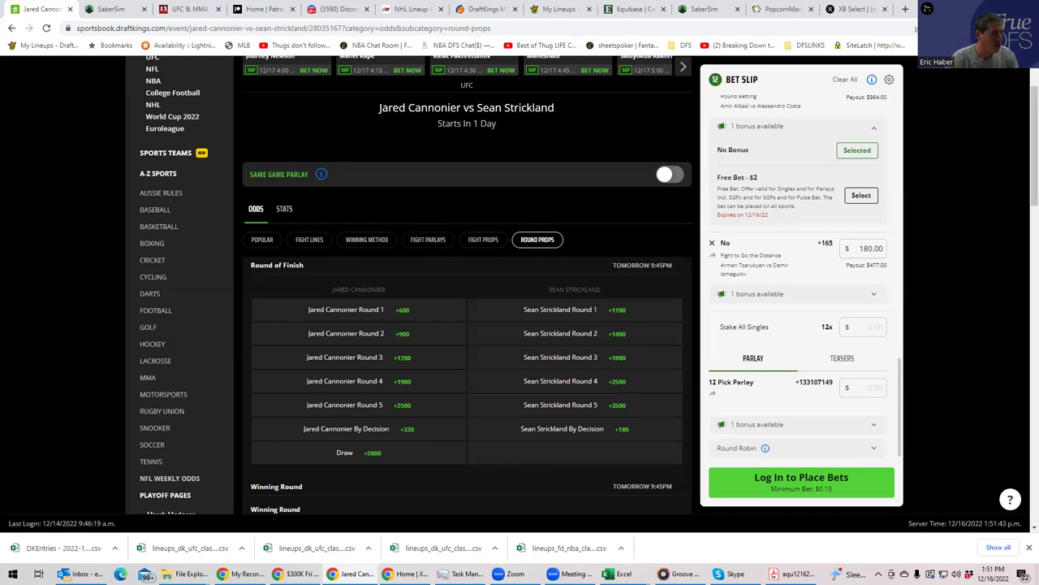
click(591, 388)
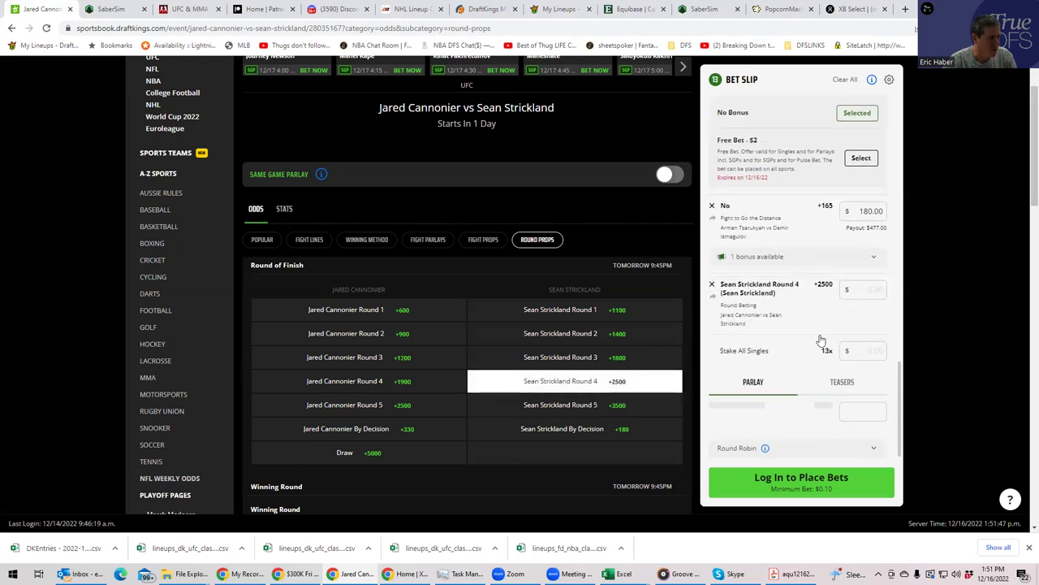
click(862, 304)
text(180)
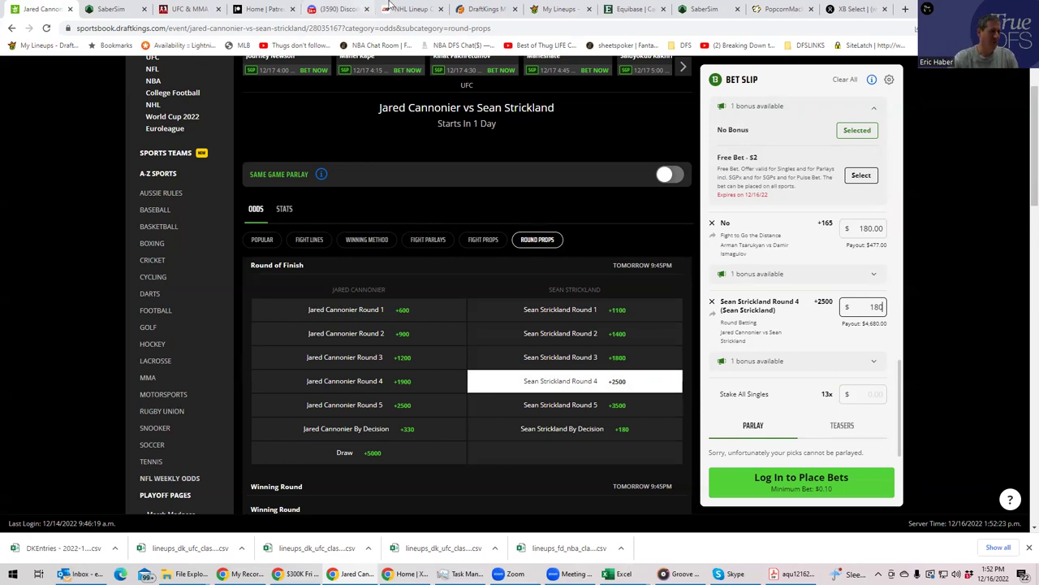
Set the common stake for all singles in the bet slip to $180
click(855, 396)
text(180)
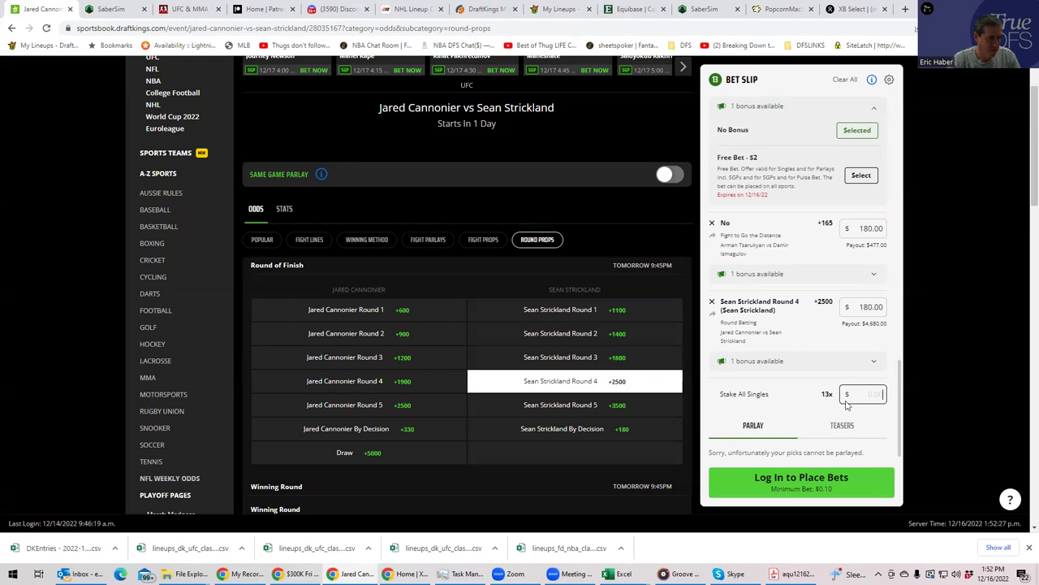
click(845, 427)
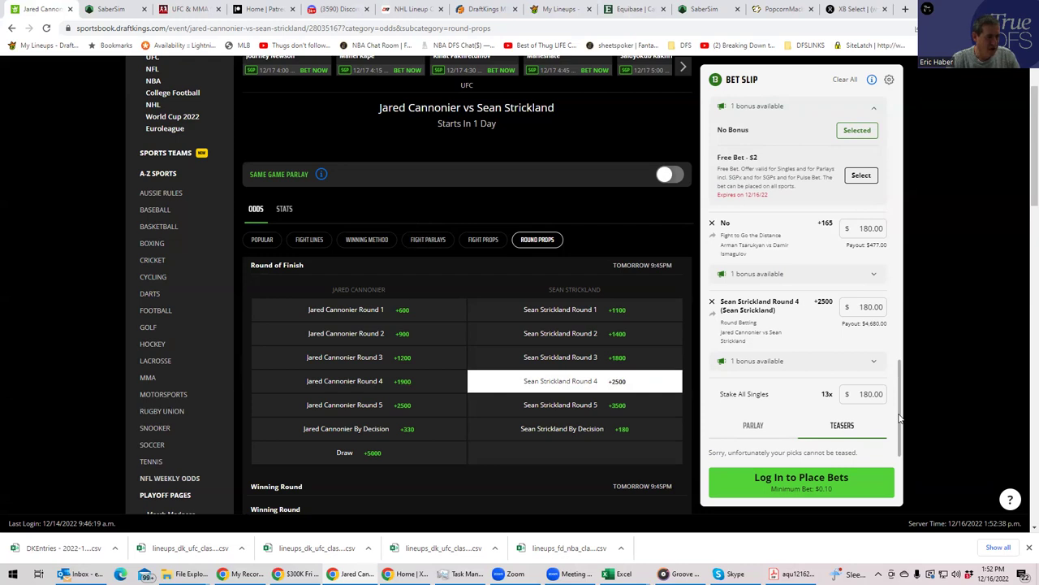
Review the singles in the bet slip from the last back to the first and proceed to log in to place the bets
drag(900, 418, 898, 413)
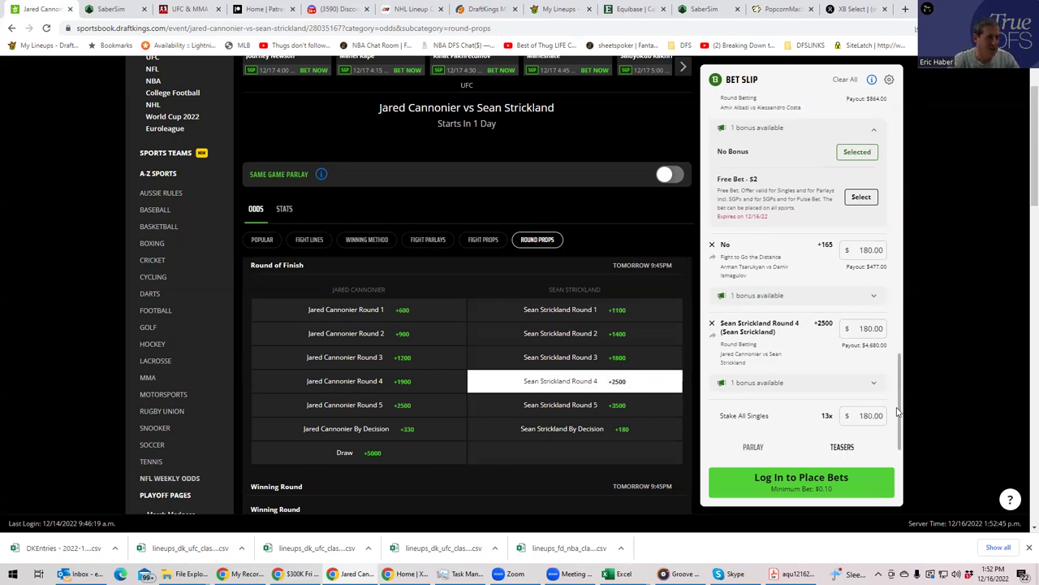
drag(897, 413, 919, 257)
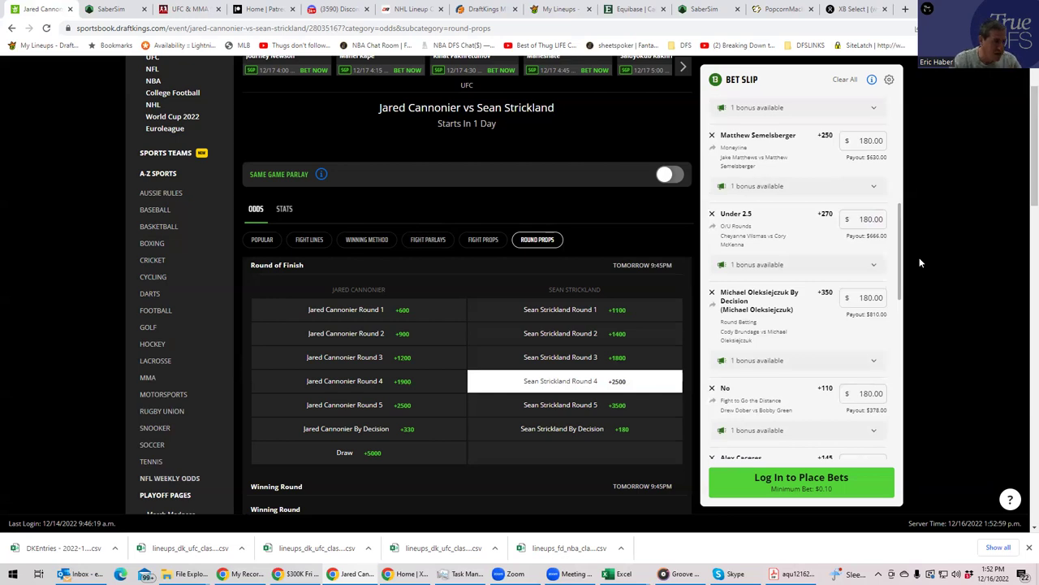
drag(919, 257, 899, 235)
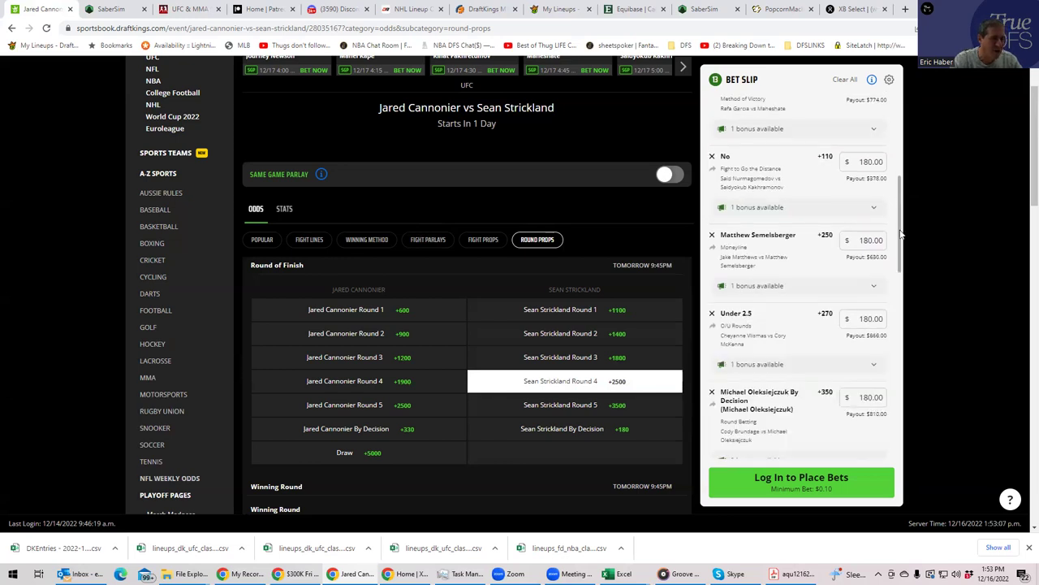
drag(900, 235, 898, 216)
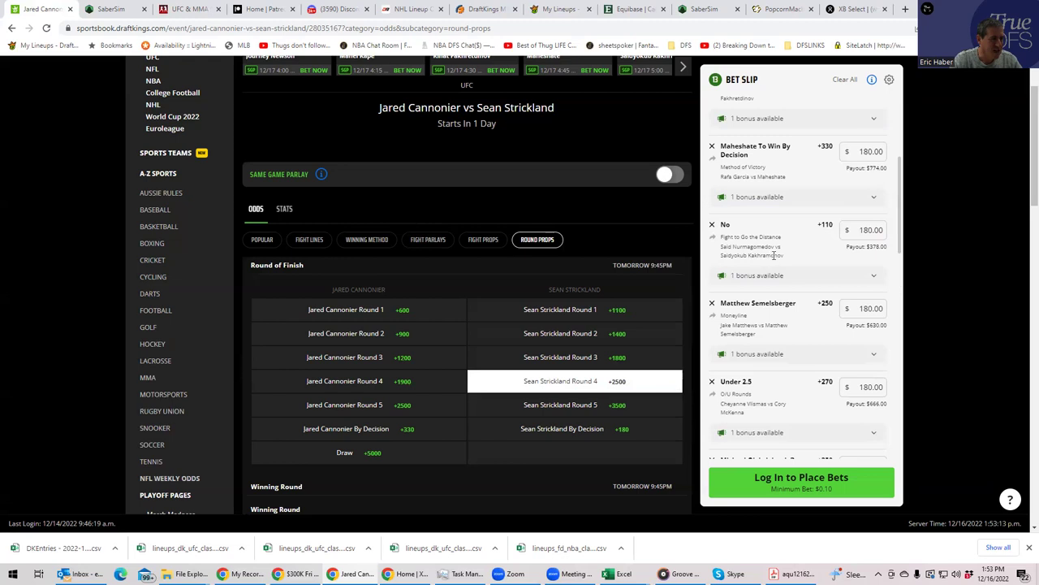
drag(899, 196, 901, 174)
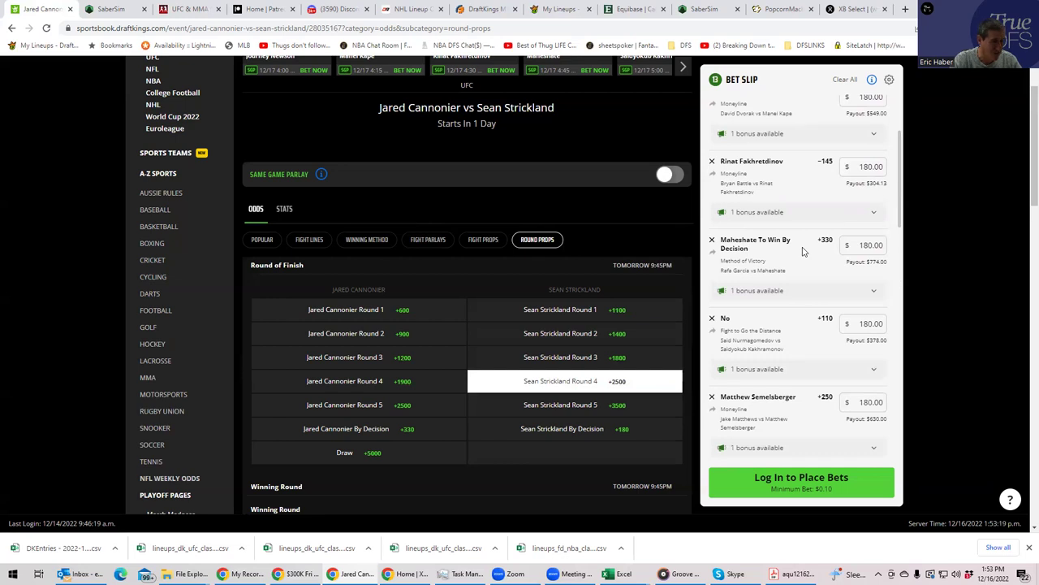
drag(900, 198, 905, 165)
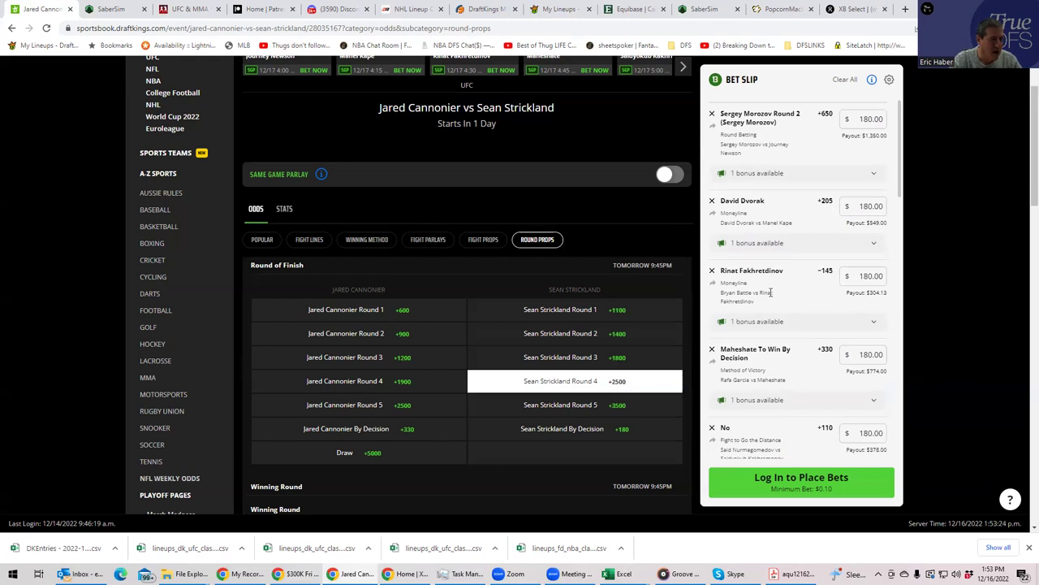
scroll(902, 184, up, 1)
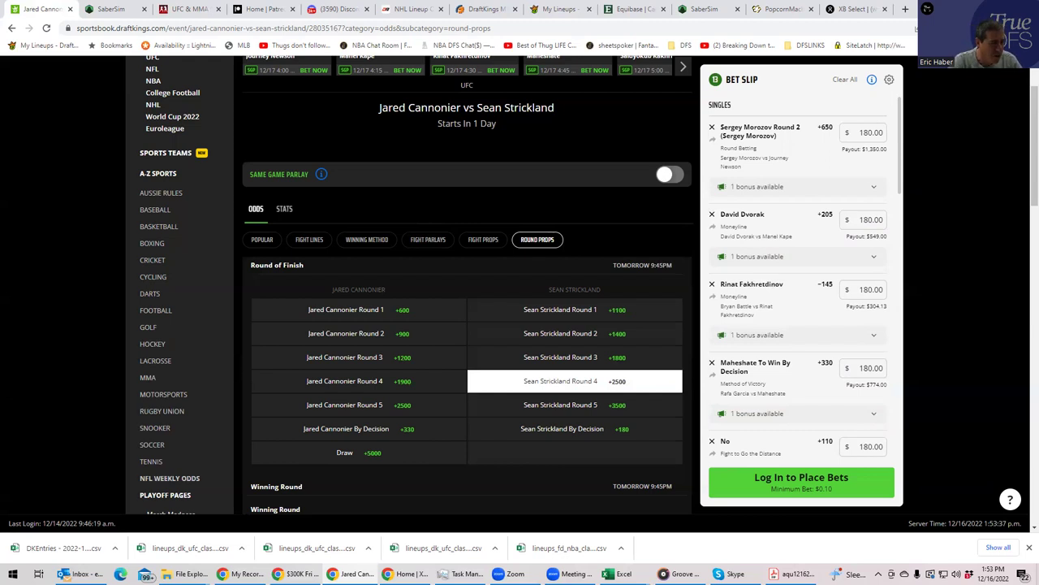
click(769, 481)
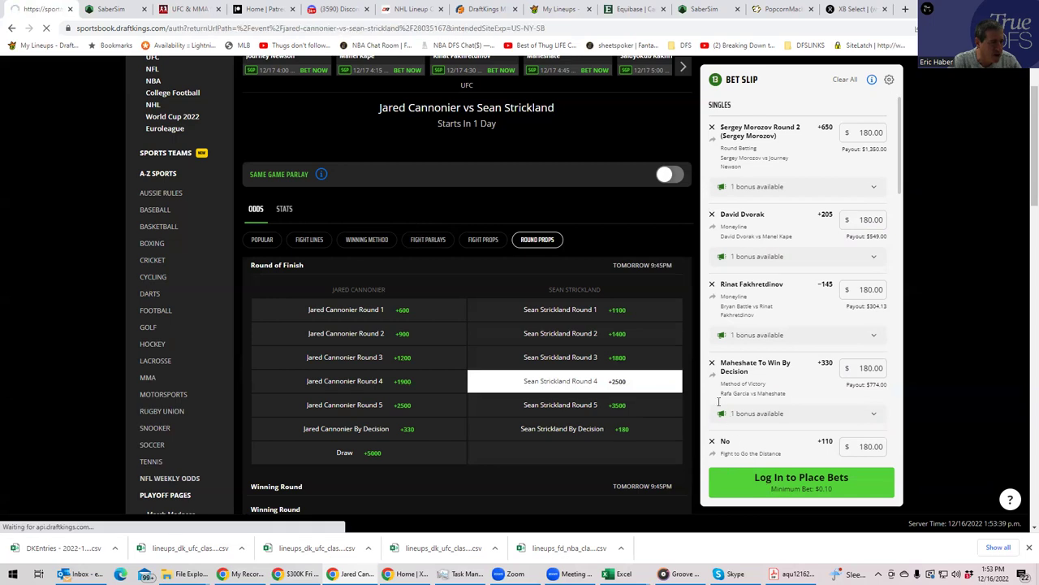